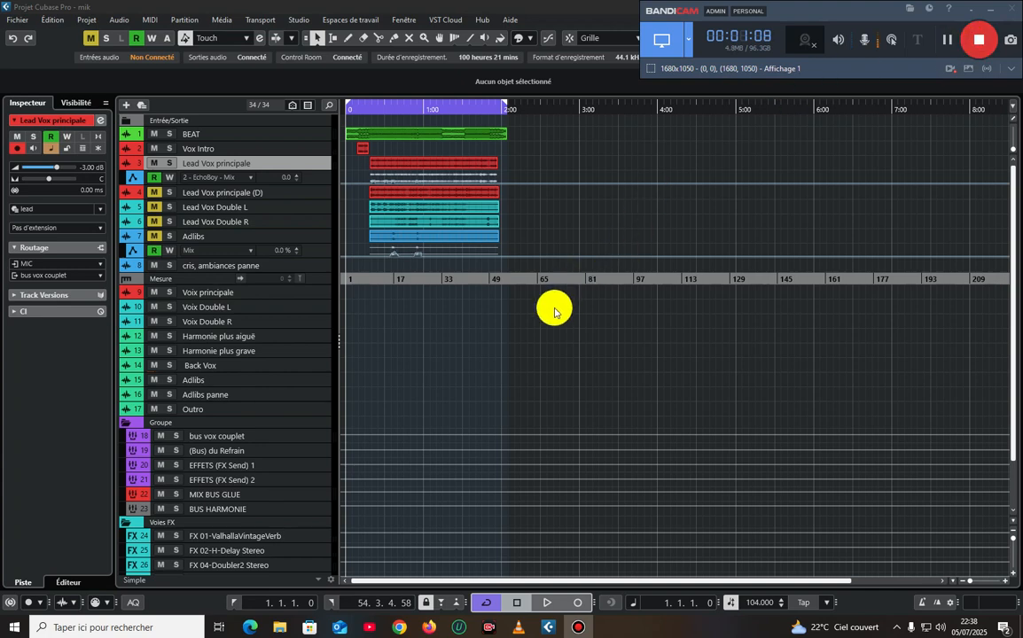
# Play the mix from the project start, follow the vocal tracks at closer range, and stop playback
pyautogui.click(543, 358)
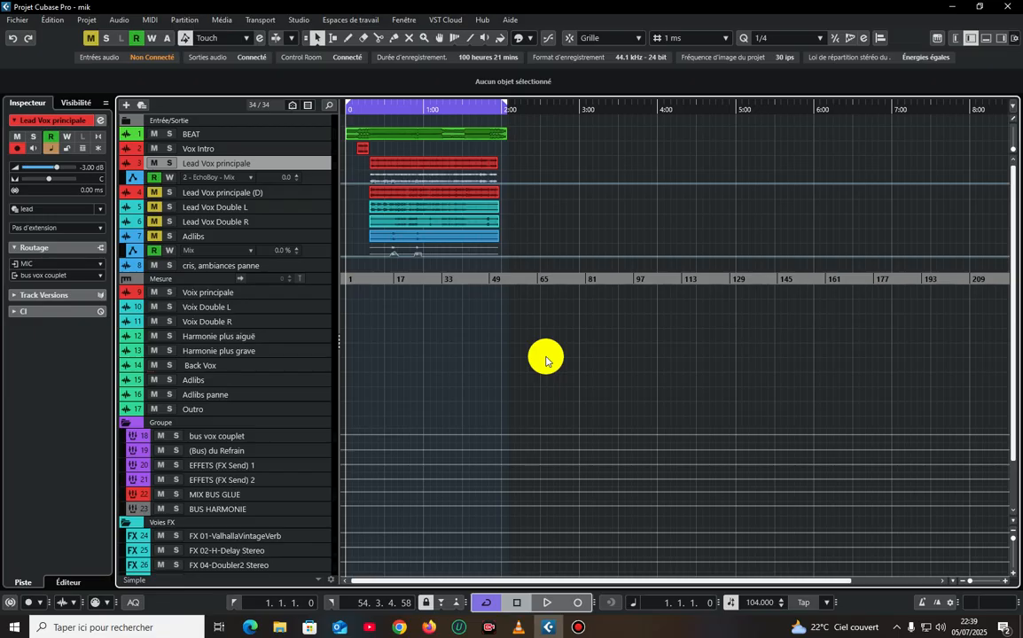
pyautogui.press('space')
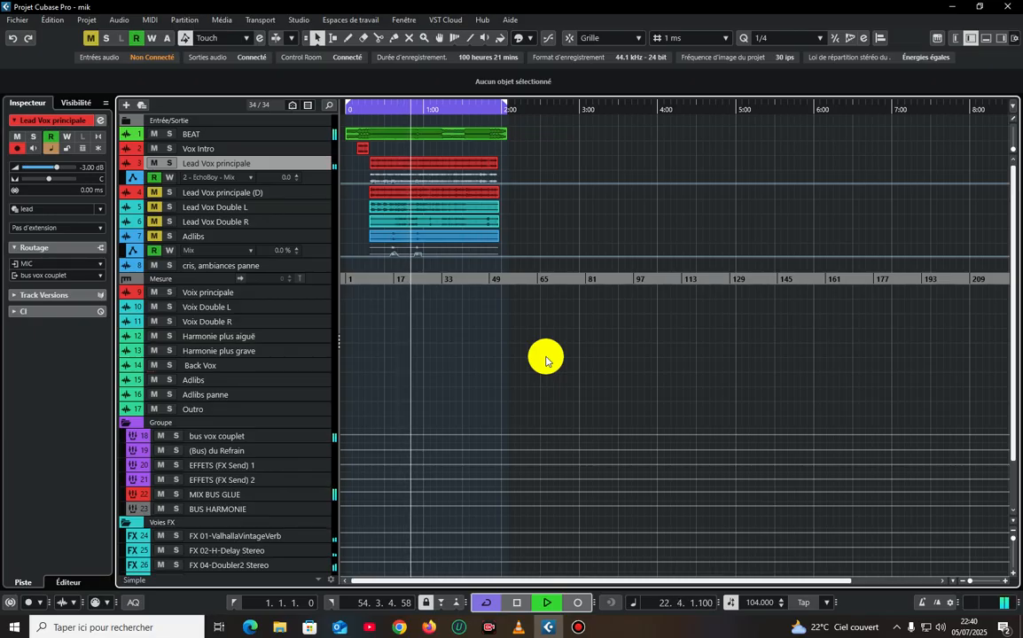
pyautogui.press('h')
pyautogui.press('h')
pyautogui.press('h')
pyautogui.press('h')
pyautogui.press('h')
pyautogui.press('h')
pyautogui.press('h')
pyautogui.moveTo(1014, 539); pyautogui.dragTo(1016, 544)
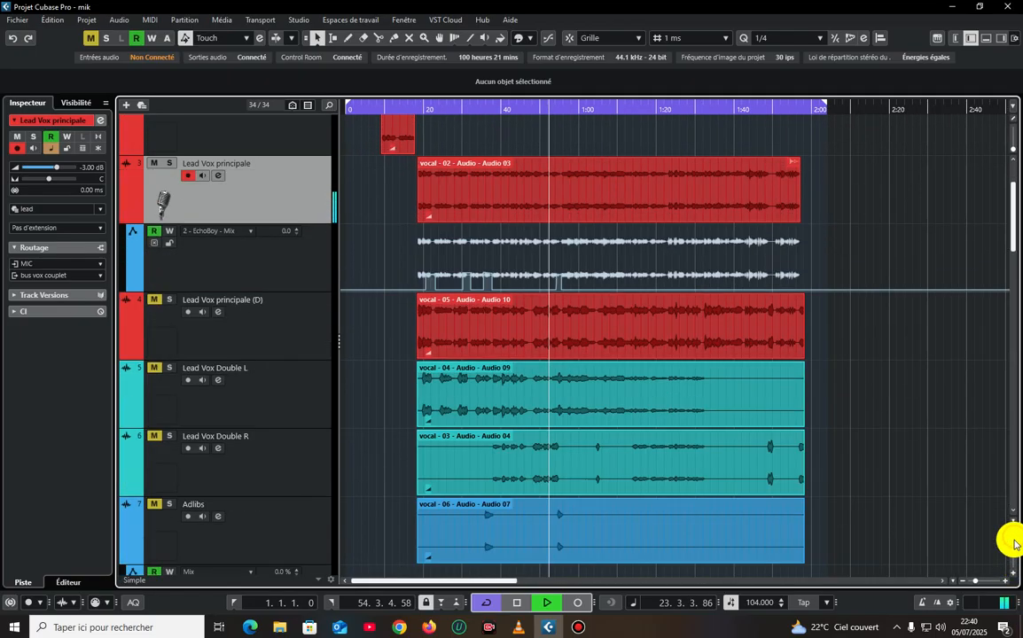
pyautogui.press('h')
pyautogui.press('h')
pyautogui.press('h')
pyautogui.press('h')
pyautogui.press('h')
pyautogui.press('h')
pyautogui.press('h')
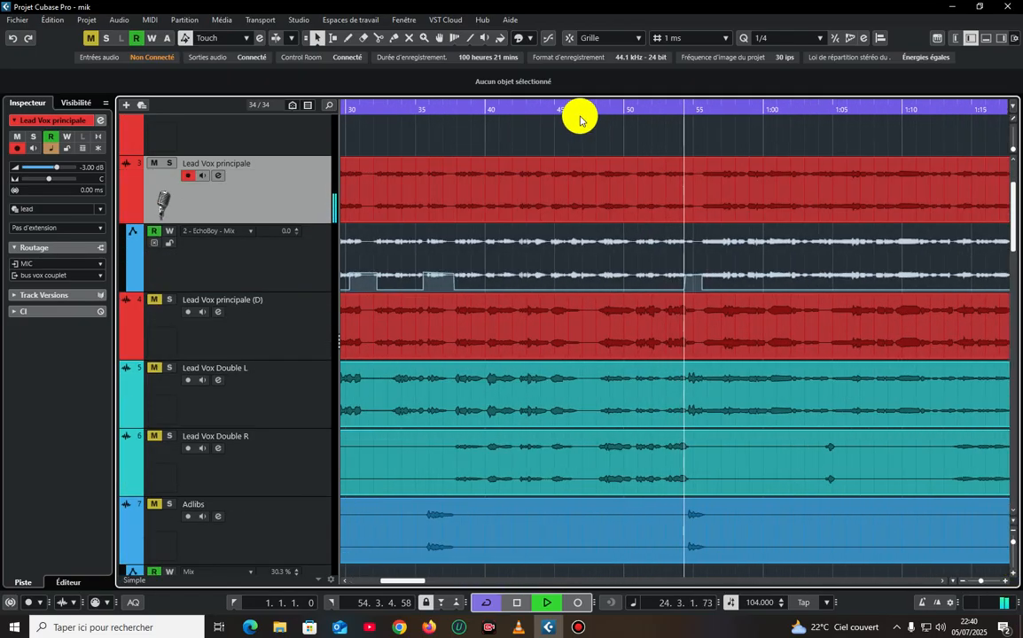
pyautogui.press('g')
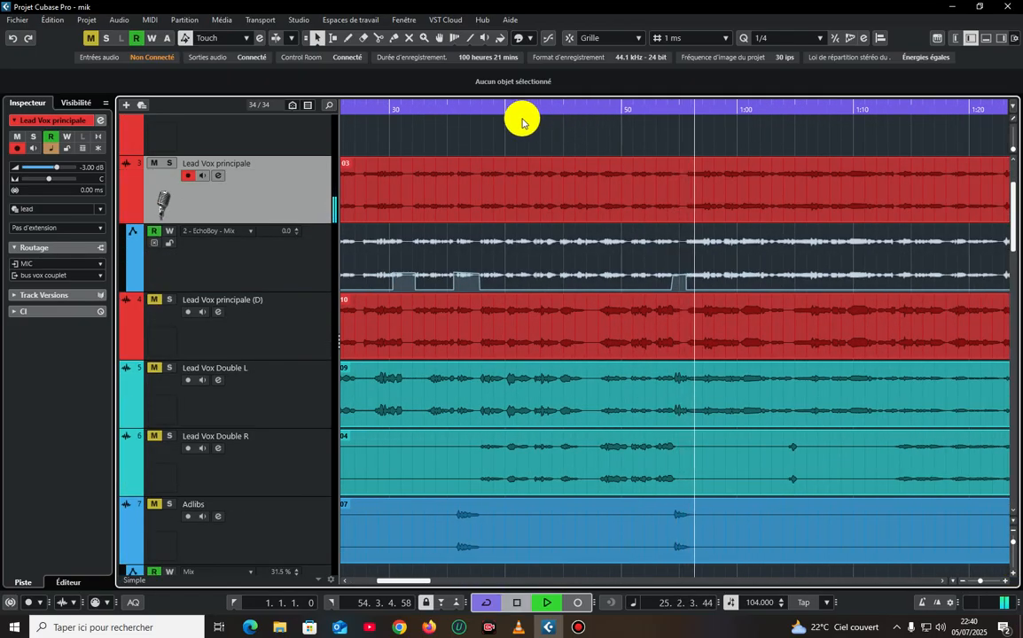
pyautogui.press('space')
pyautogui.press('Home')
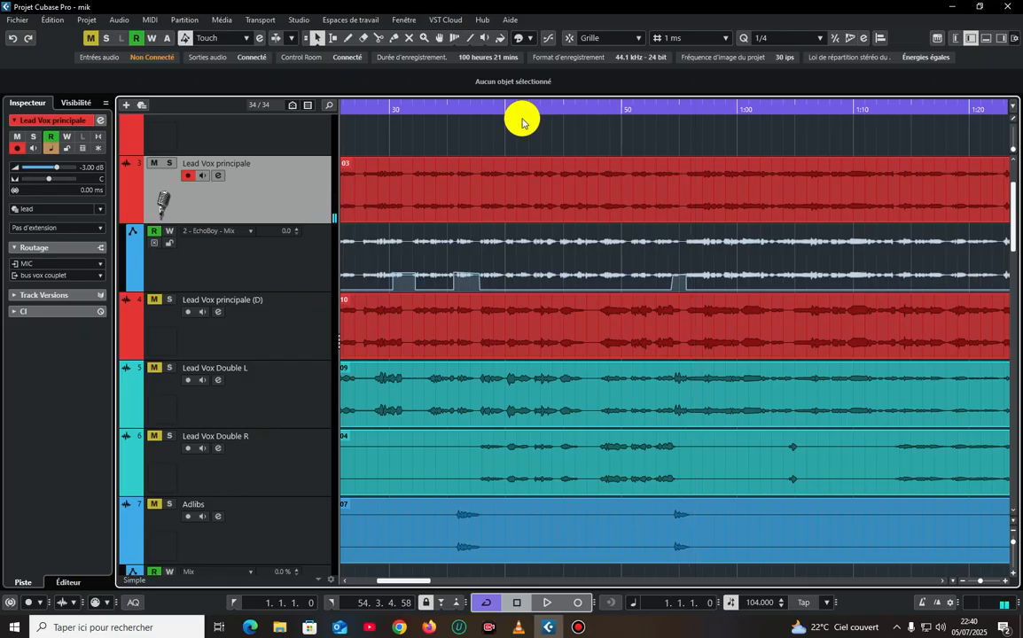
# Split the Lead Vox principale event at about 0:55.1 and 1:13.8 to isolate an 18.7-second section
pyautogui.click(437, 110)
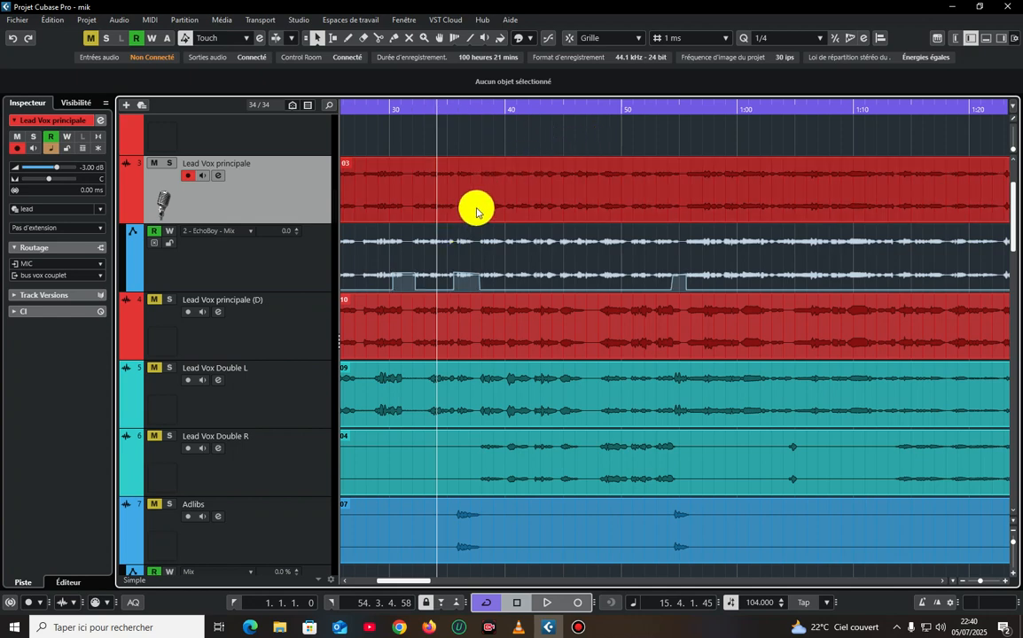
pyautogui.press('g')
pyautogui.press('g')
pyautogui.press('g')
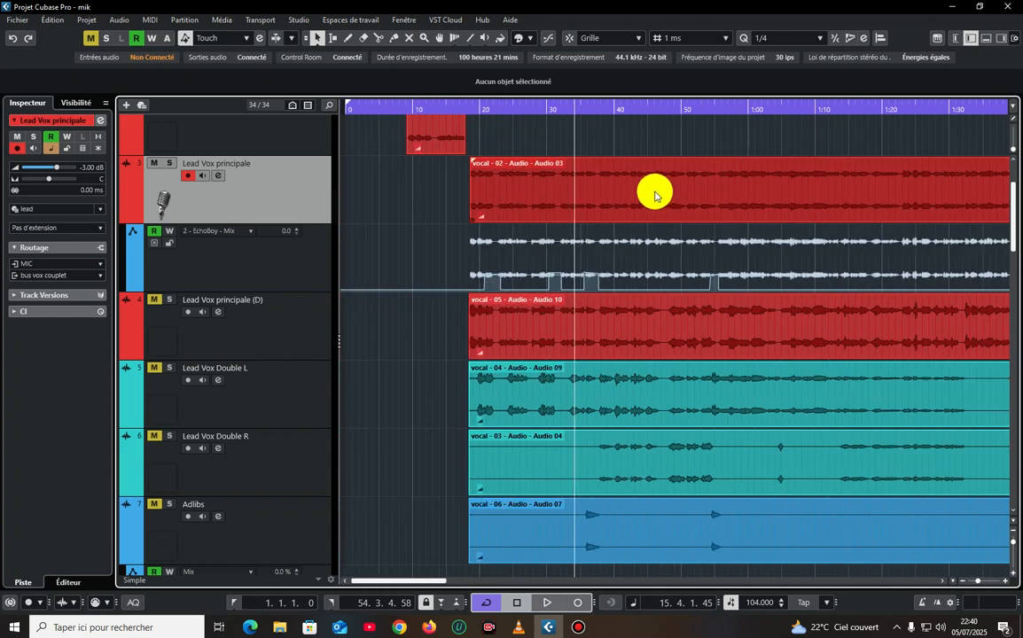
pyautogui.rightClick(678, 172)
pyautogui.click(727, 174)
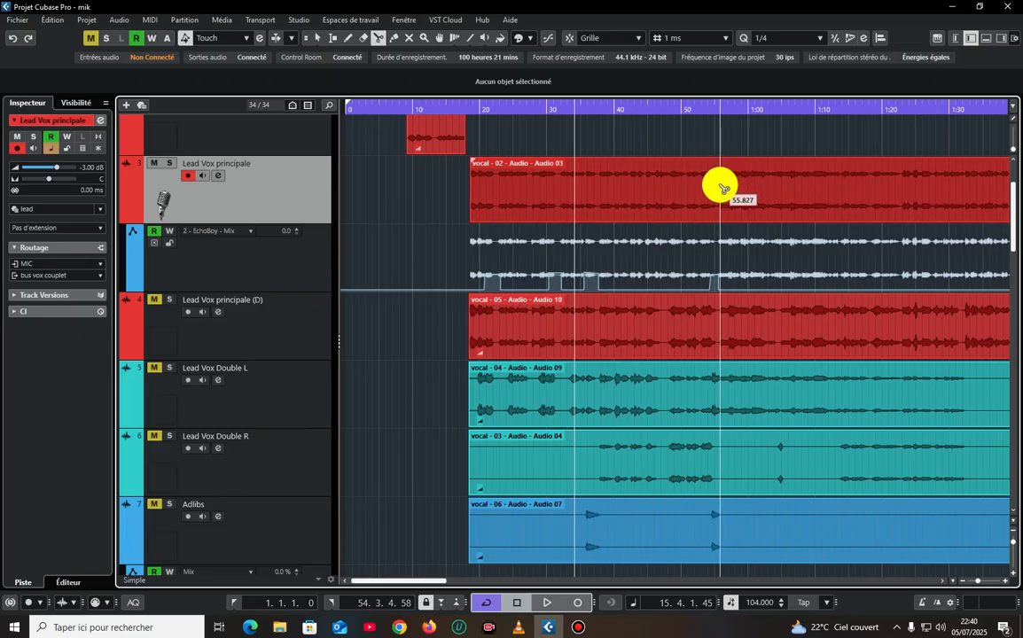
pyautogui.click(716, 182)
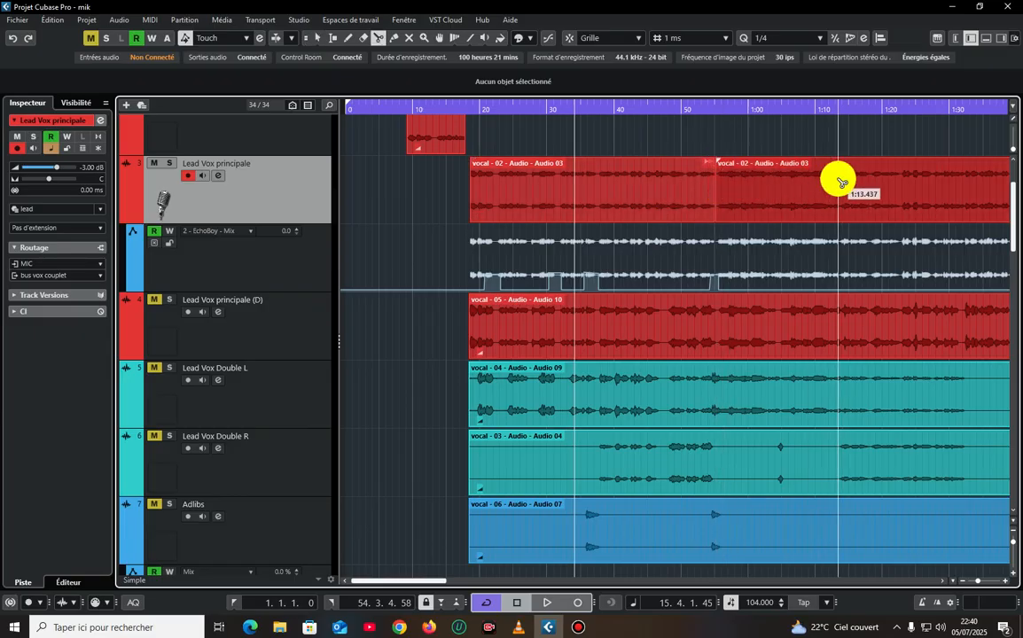
pyautogui.click(840, 180)
# Select the middle section of the split lead vocal, set the loop range to it, and start playback from its beginning
pyautogui.press('1')
pyautogui.click(764, 187)
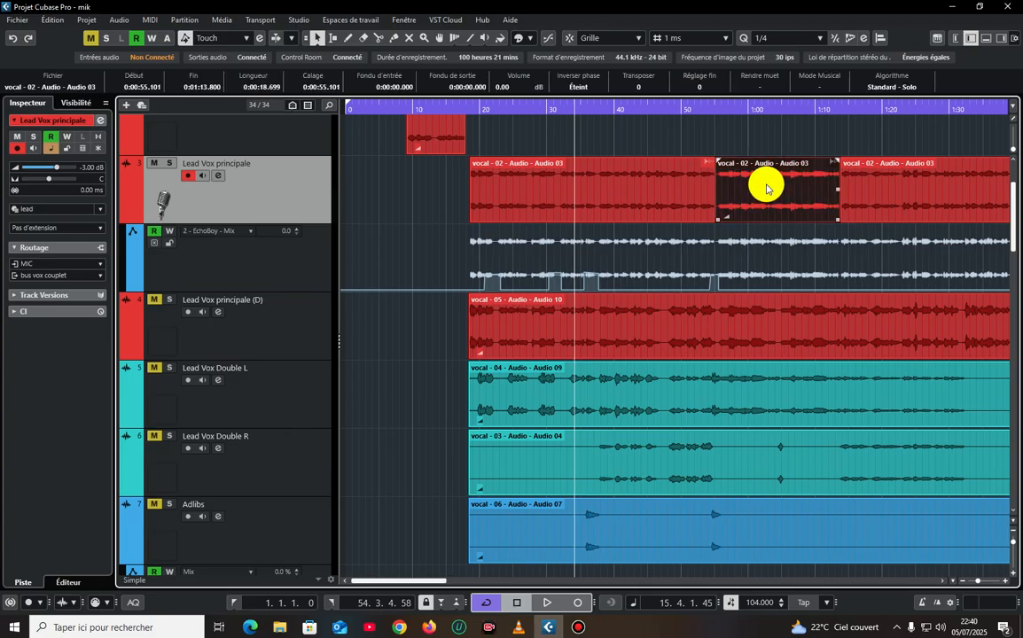
pyautogui.press('p')
pyautogui.click(713, 110)
pyautogui.press('space')
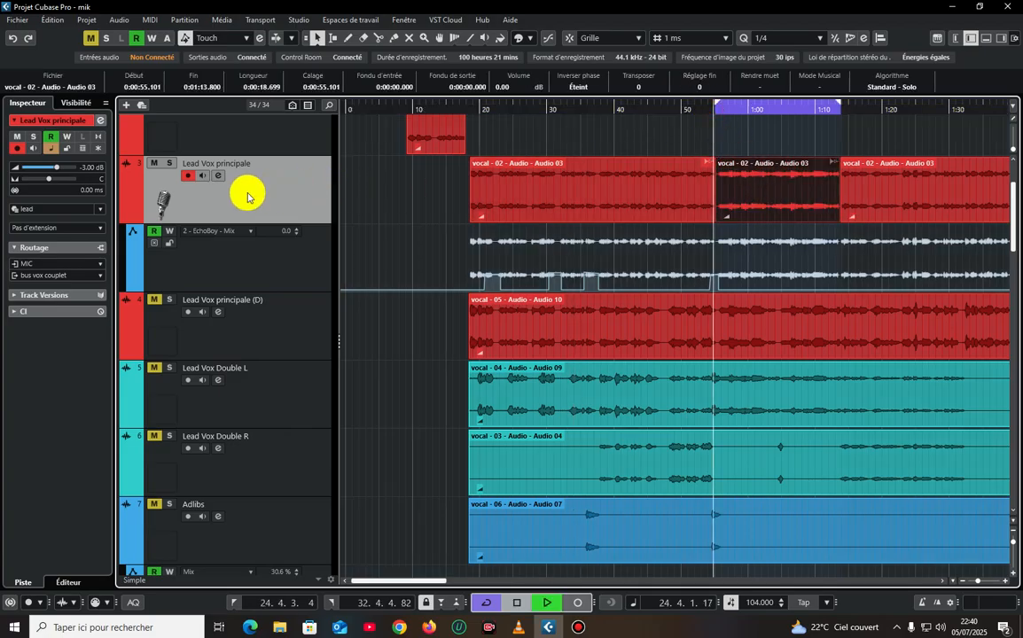
# Solo the Lead Vox principale track and reduce all tracks to compact height
pyautogui.click(175, 166)
pyautogui.press('g')
pyautogui.press('g')
pyautogui.press('g')
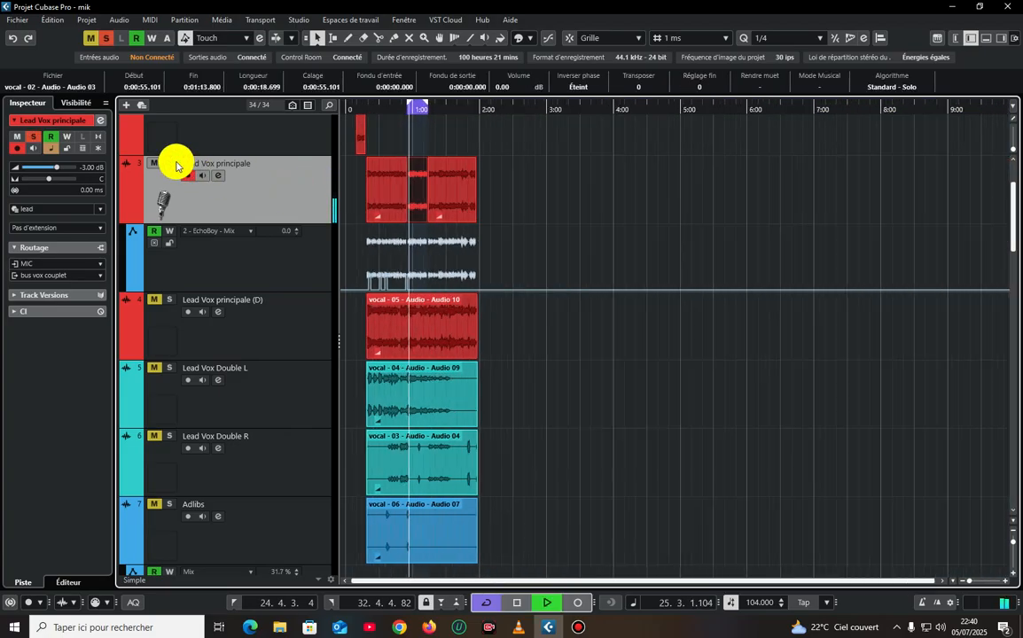
pyautogui.press('z')
pyautogui.press('z')
pyautogui.click(558, 154)
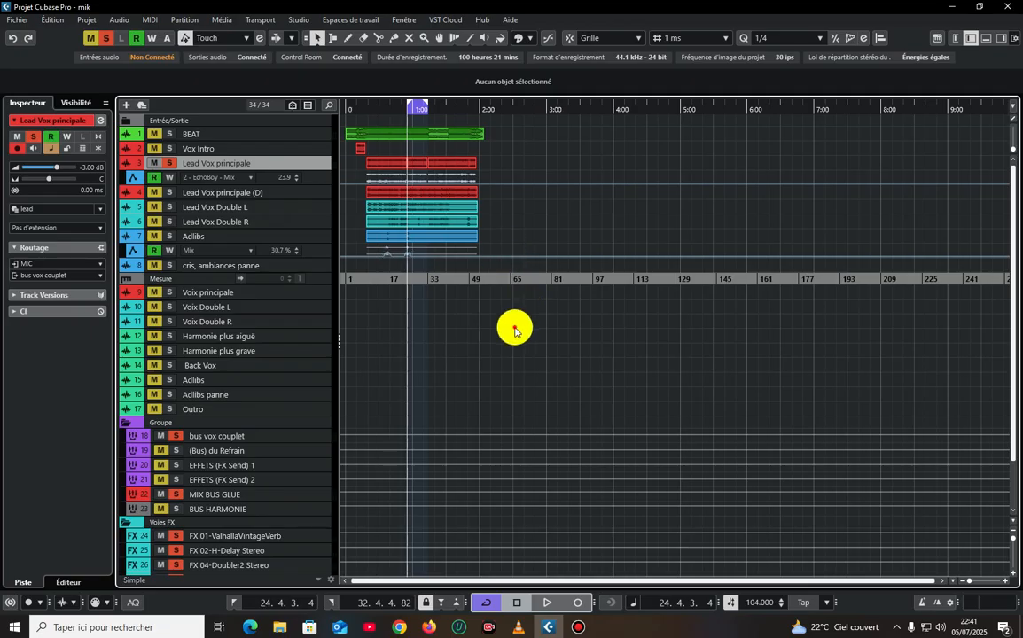
# Open the channel settings of the bus vox couplet group and play the vocal with all its inserts bypassed
pyautogui.click(292, 436)
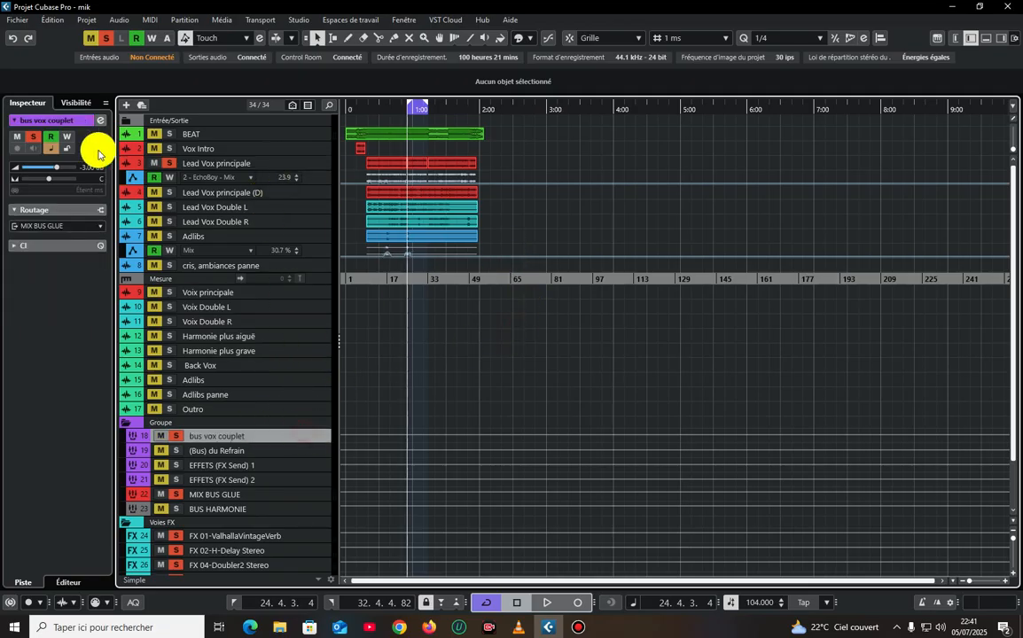
pyautogui.click(99, 120)
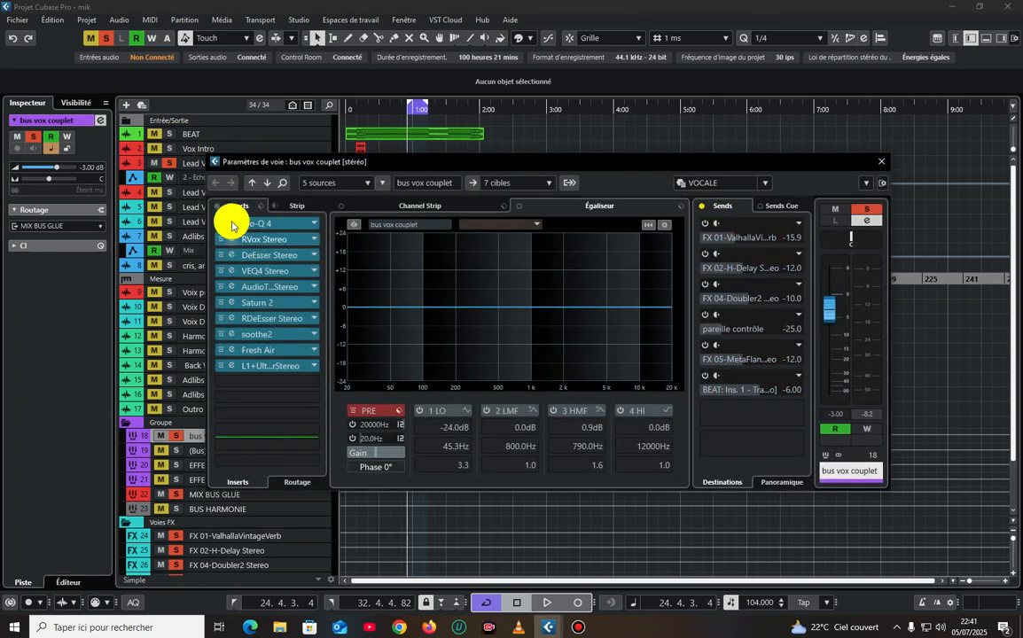
pyautogui.press('space')
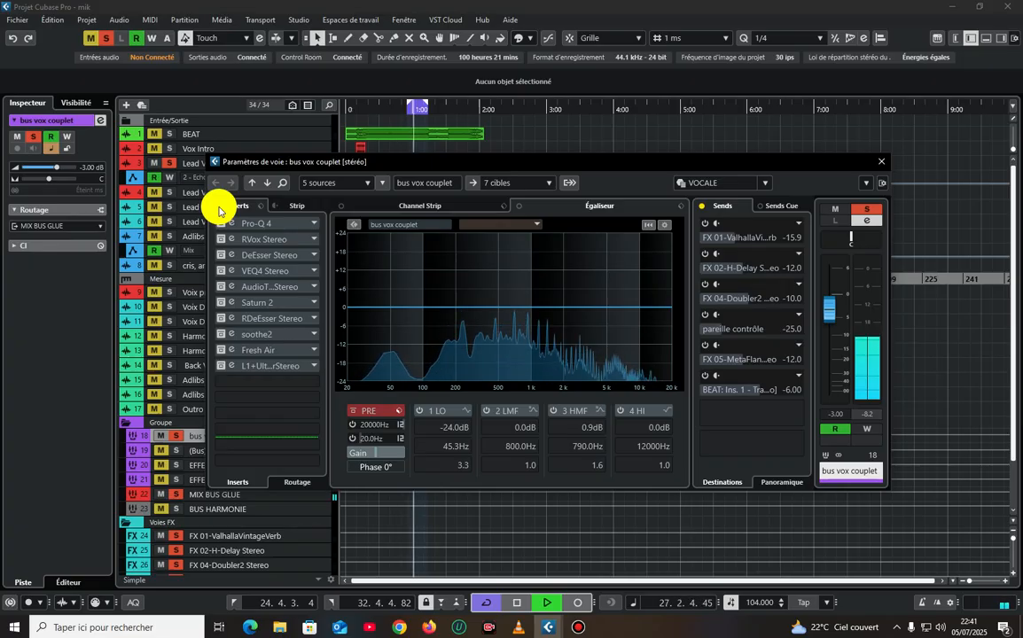
pyautogui.moveTo(332, 164); pyautogui.dragTo(522, 158)
# Listen to Lead Vox principale with its channel inserts bypassed, reactivate them, and return the cursor to the loop start
pyautogui.click(318, 164)
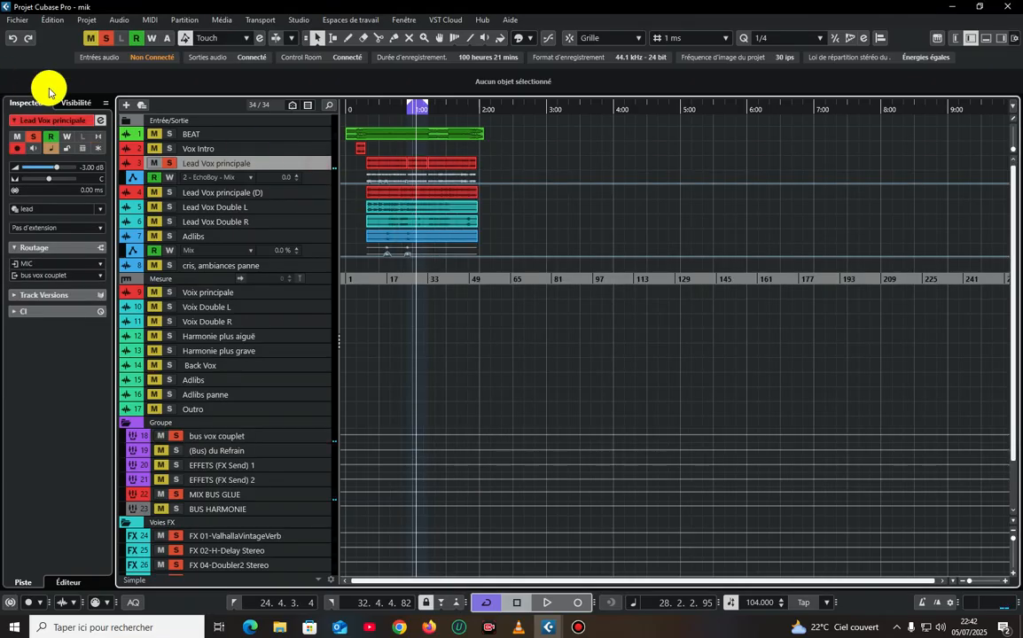
pyautogui.click(100, 121)
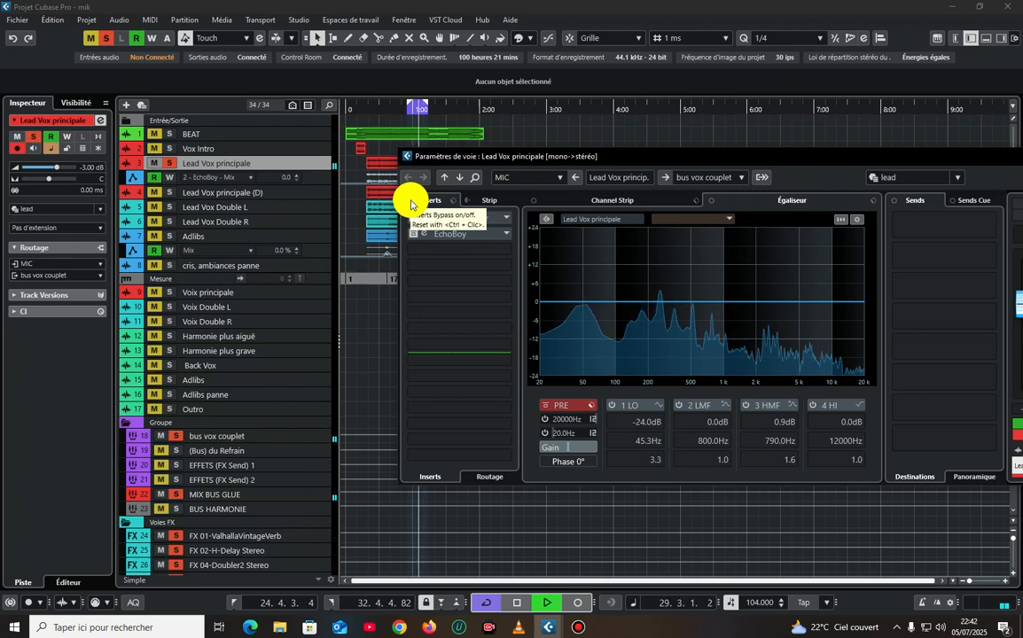
pyautogui.press('space')
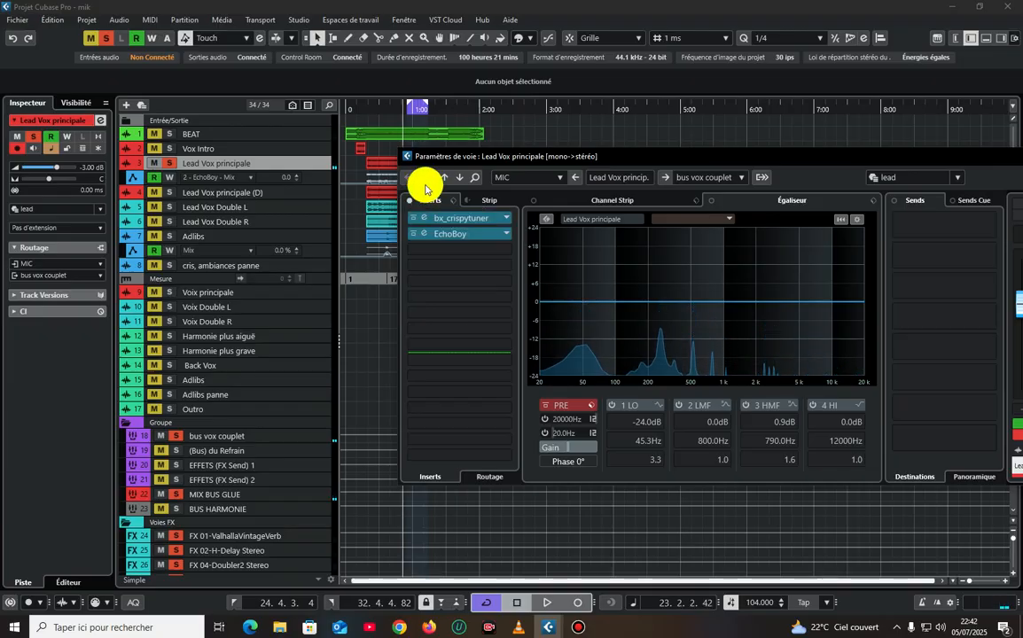
pyautogui.moveTo(454, 156); pyautogui.dragTo(430, 234)
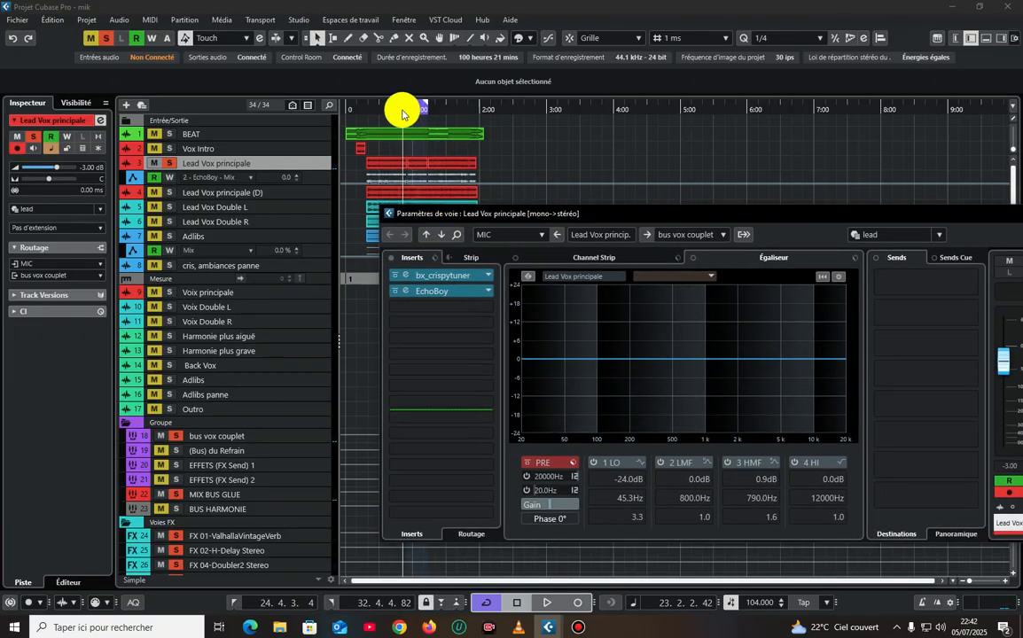
pyautogui.click(408, 108)
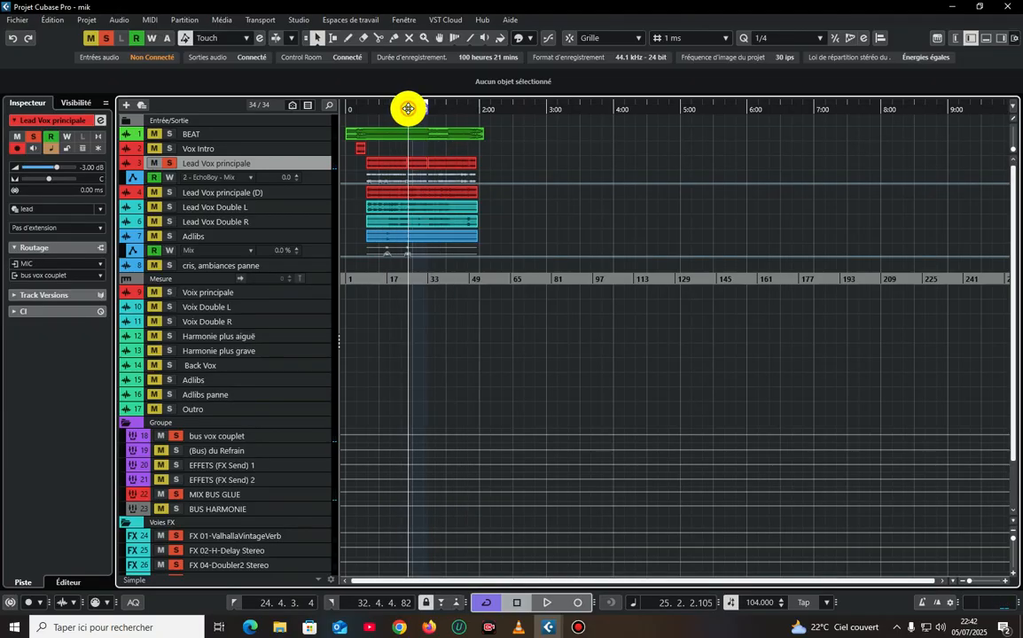
# Reactivate the inserts and sends in the channel settings of the bus vox couplet group
pyautogui.click(275, 435)
pyautogui.click(100, 121)
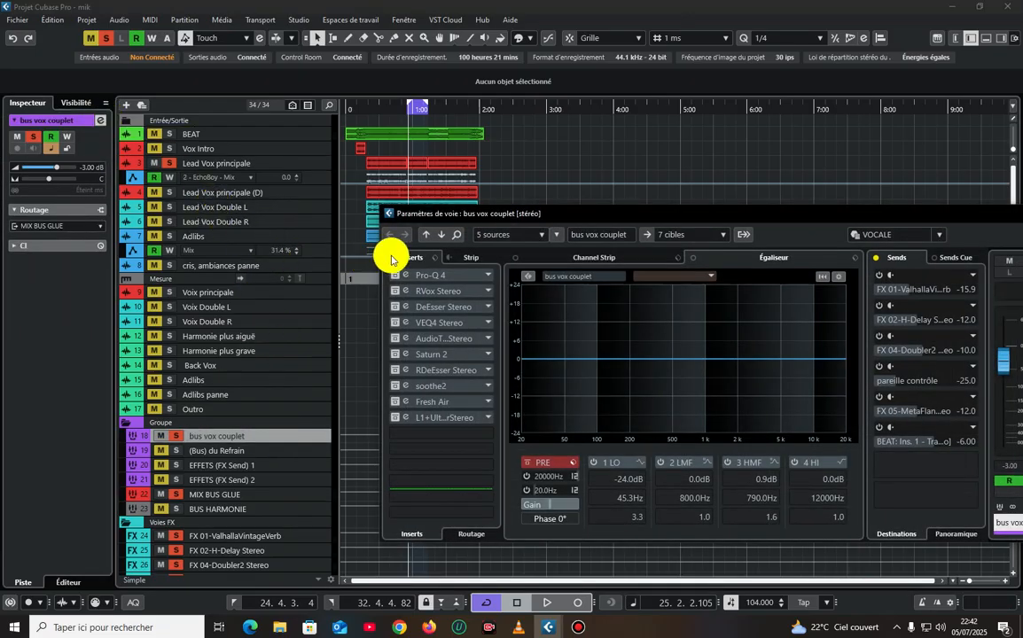
pyautogui.moveTo(467, 215); pyautogui.dragTo(354, 144)
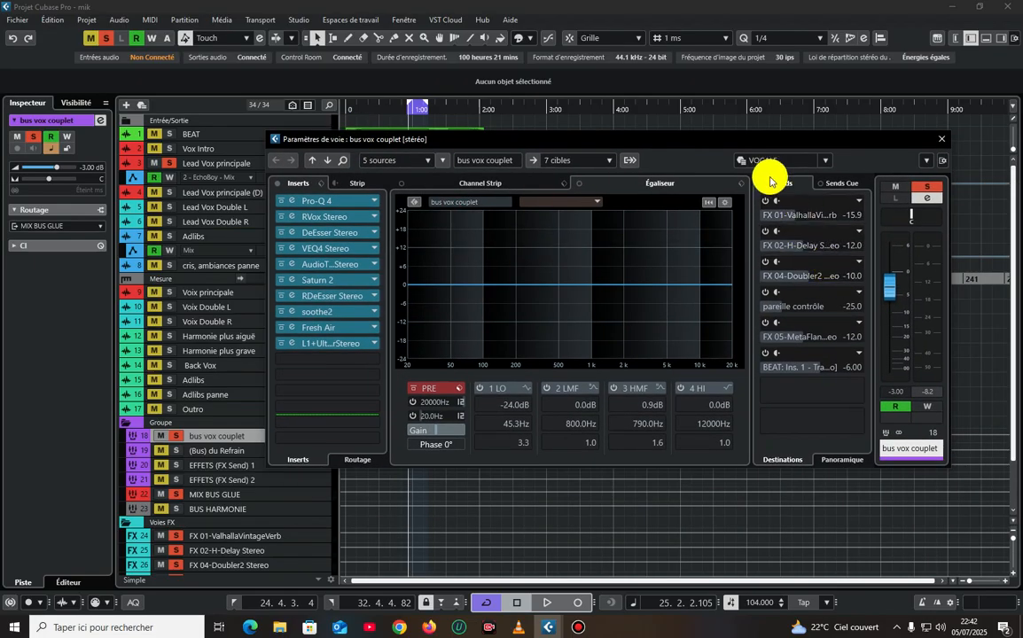
pyautogui.click(763, 184)
# Play the looped lead vocal from the section's start to hear it with the bus inserts and sends active
pyautogui.press('space')
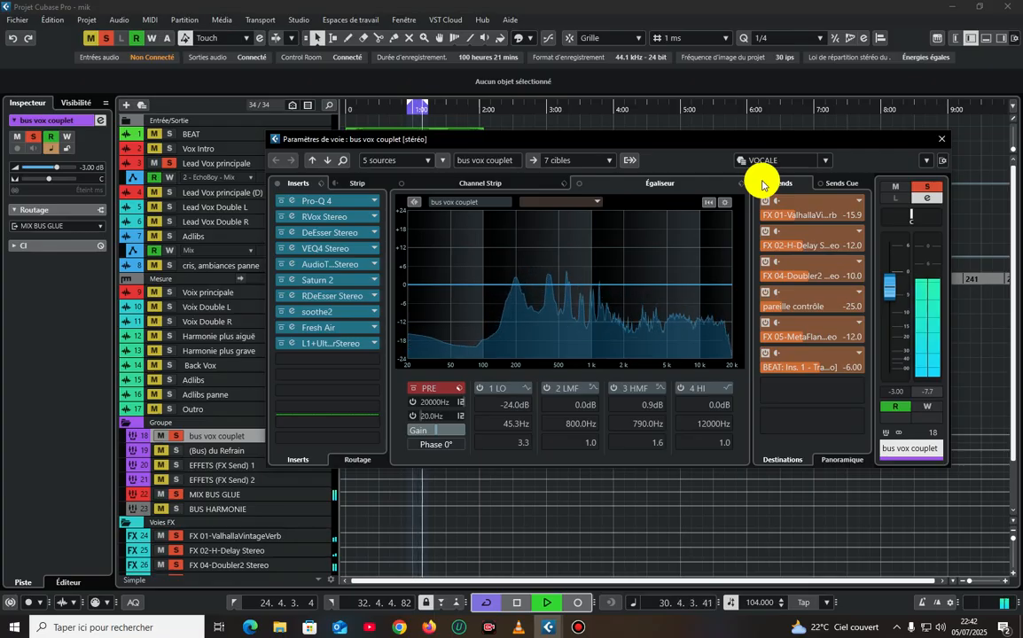
pyautogui.press('space')
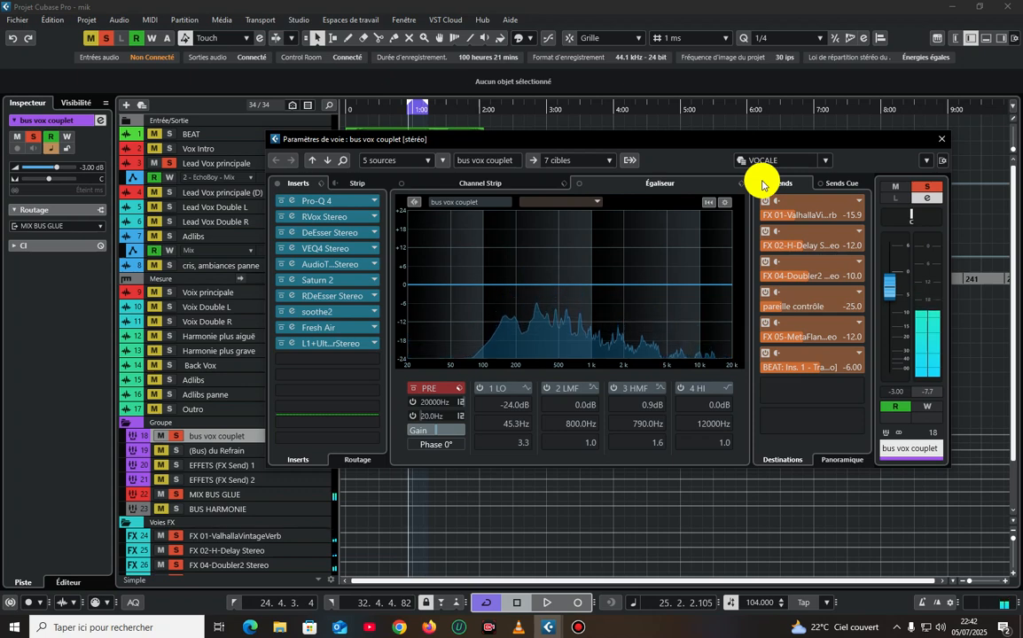
pyautogui.press('KP_Subtract')
pyautogui.press('KP_Add')
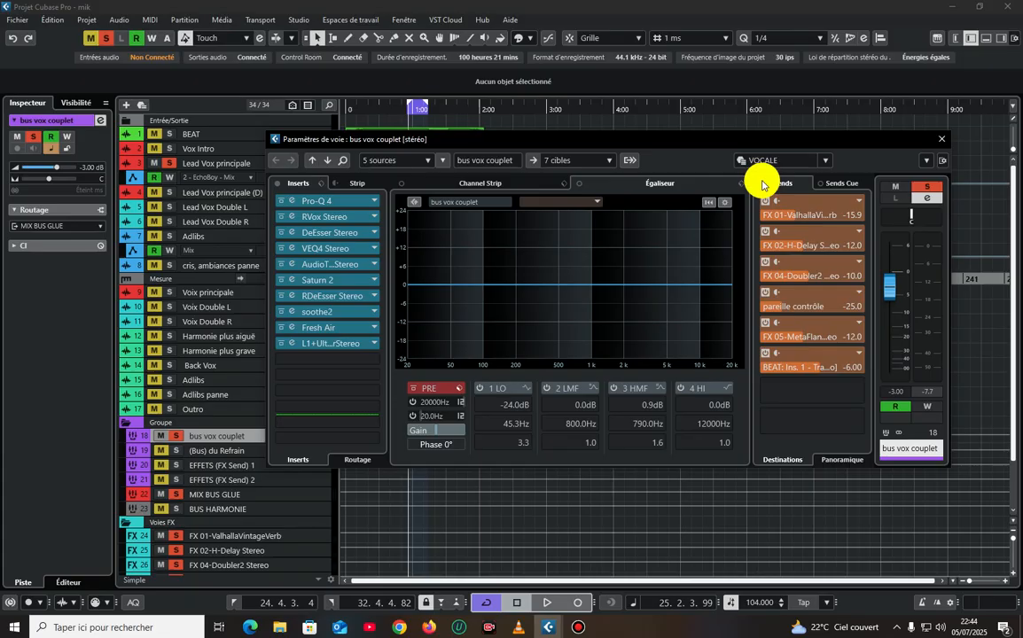
pyautogui.press('space')
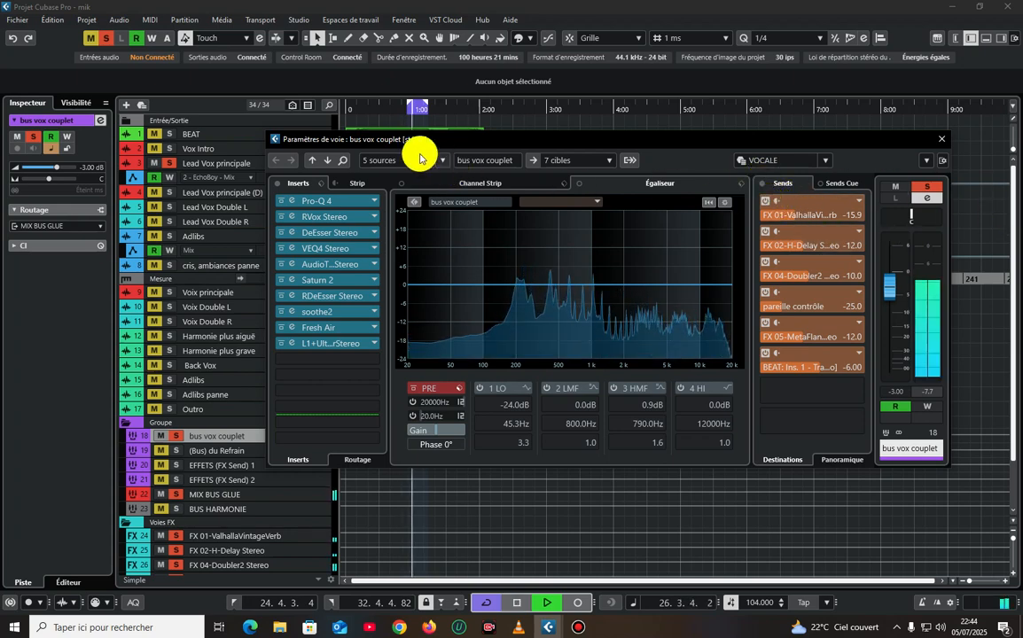
# Open the Pro-Q 4 insert of bus vox couplet and examine its low cut and dynamic 220 Hz bell while playing the vocal
pyautogui.click(294, 201)
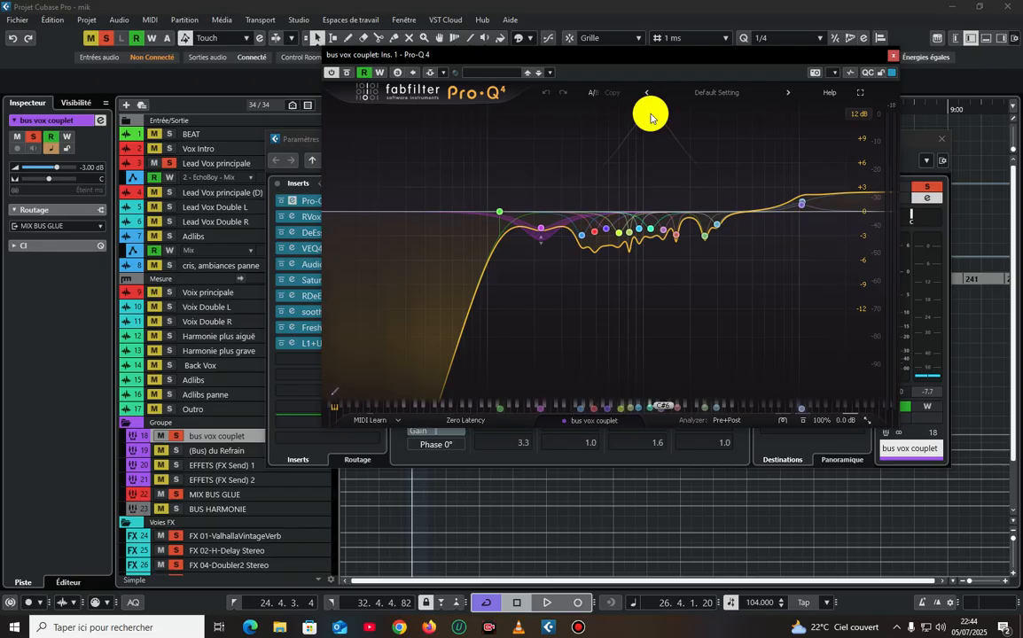
pyautogui.click(500, 212)
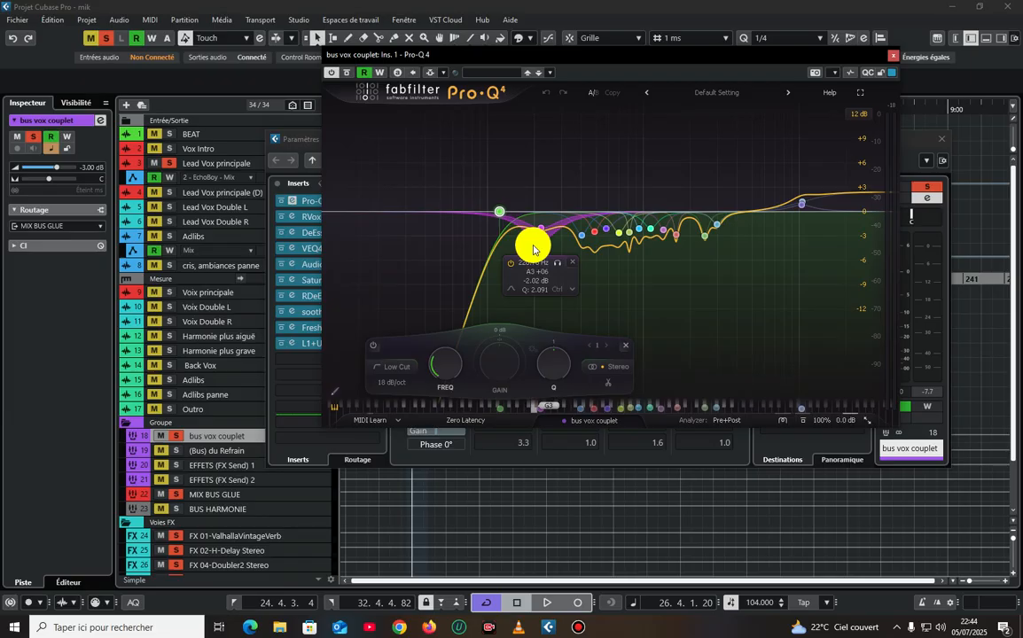
pyautogui.click(539, 230)
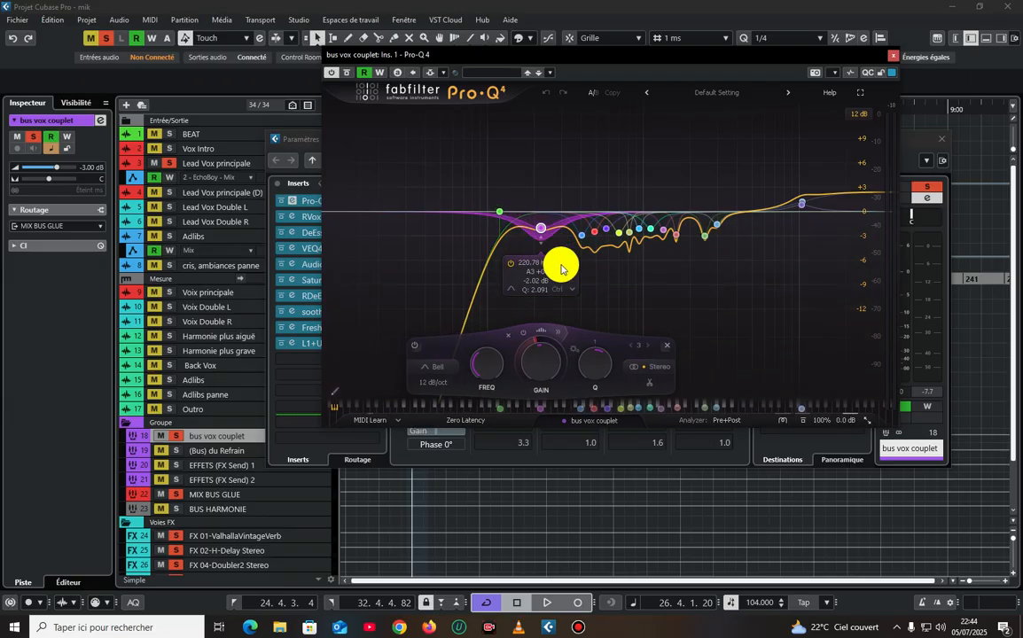
pyautogui.press('space')
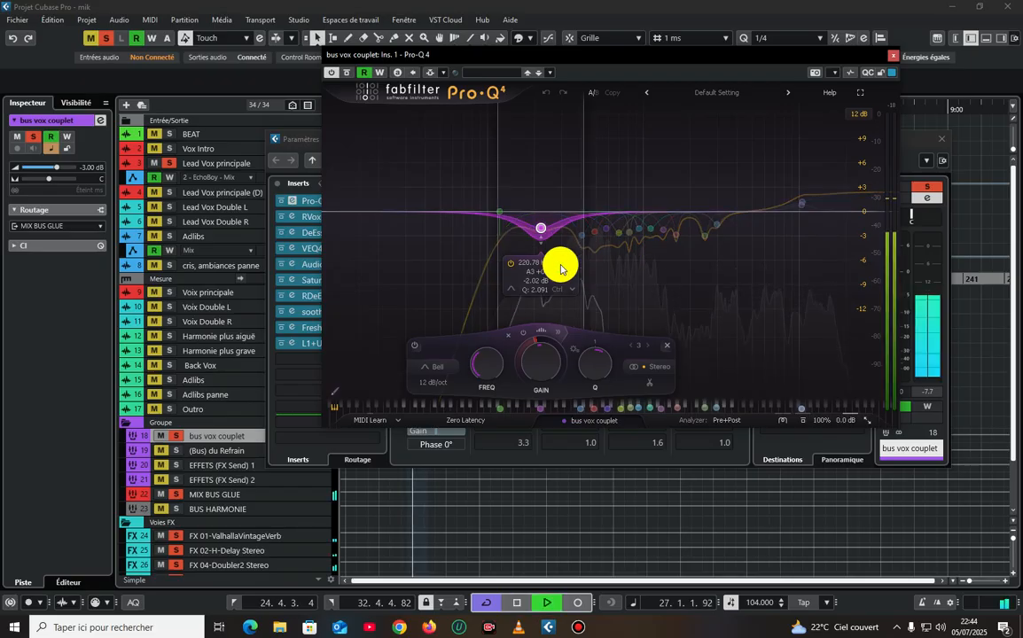
pyautogui.press('space')
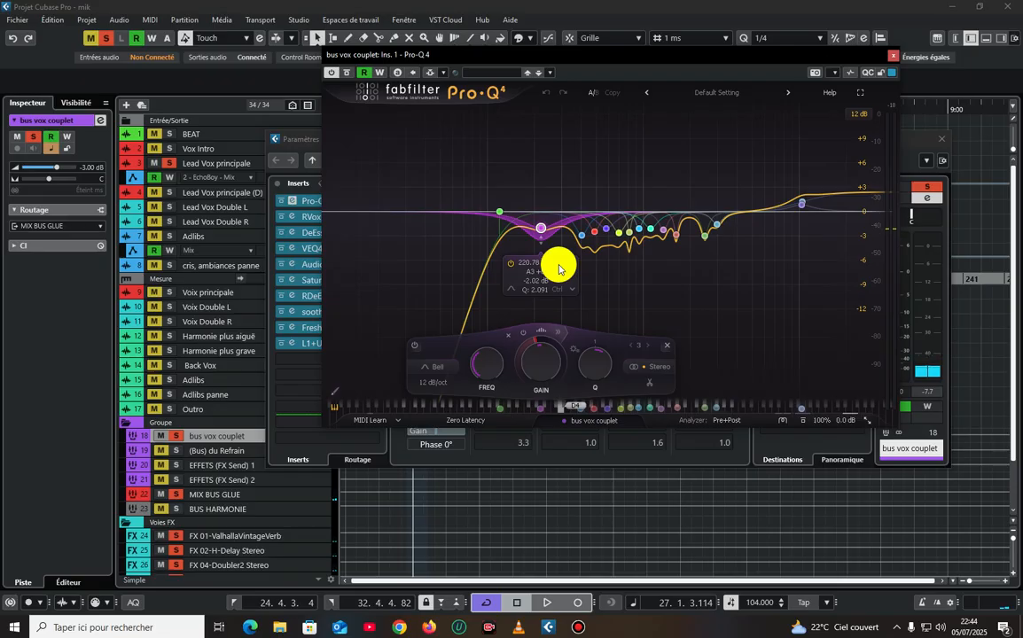
pyautogui.press('space')
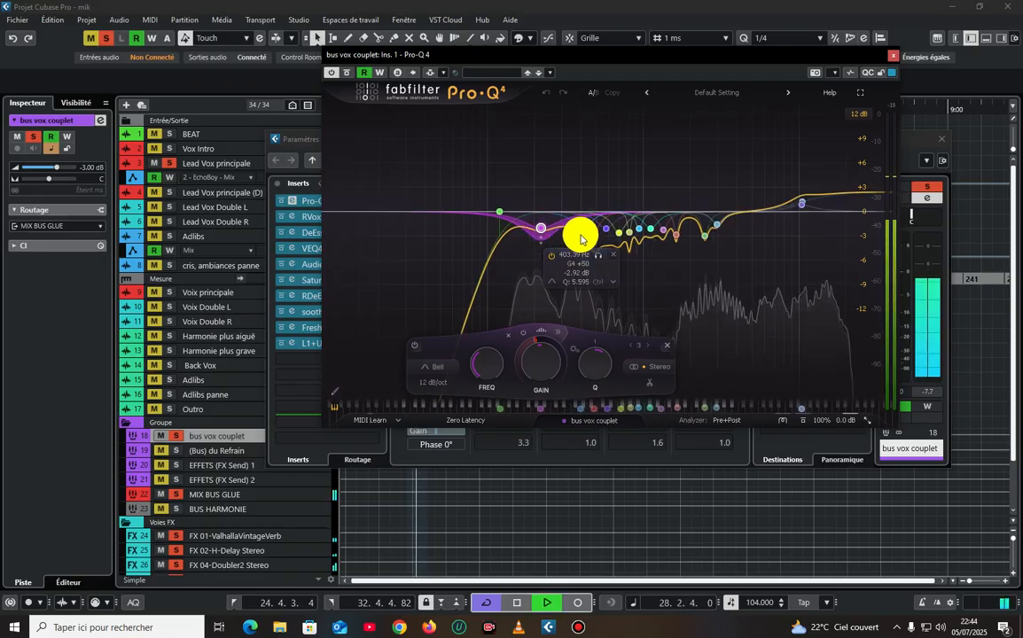
# Narrow the 403 Hz bell to a Q of 5.762, and set the 487 Hz bell to Q 9.771 and -2.55 dB
pyautogui.click(585, 238)
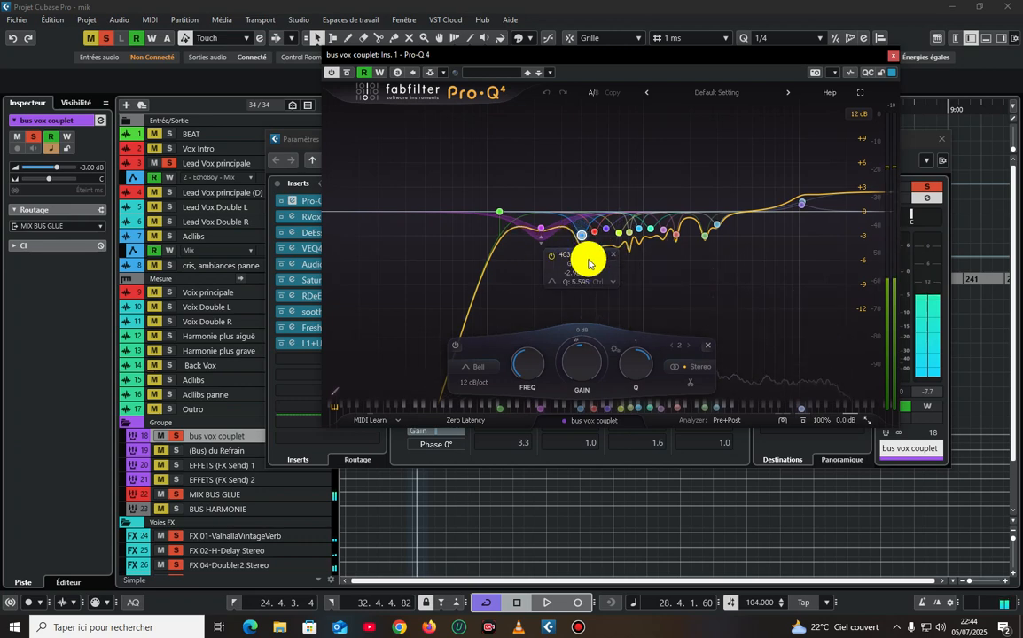
pyautogui.scroll(1, 578, 241)
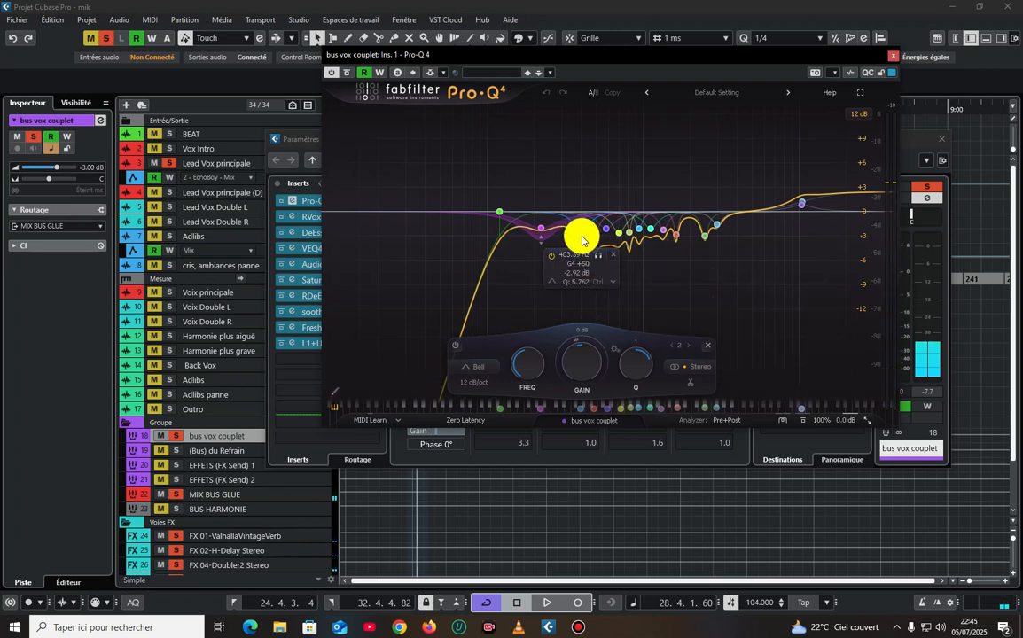
pyautogui.scroll(1, 579, 241)
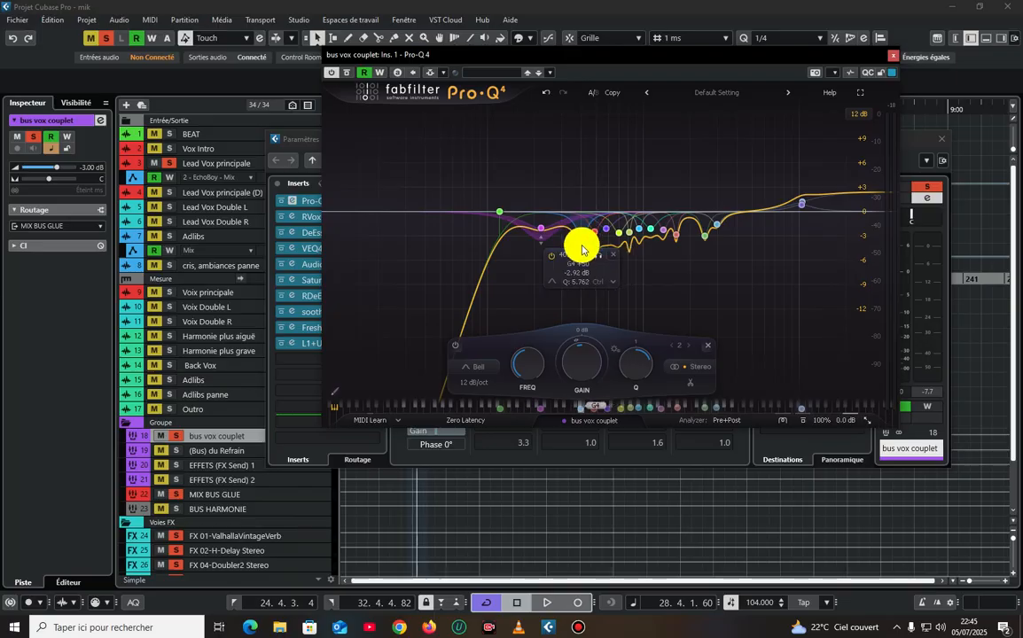
pyautogui.moveTo(597, 235)
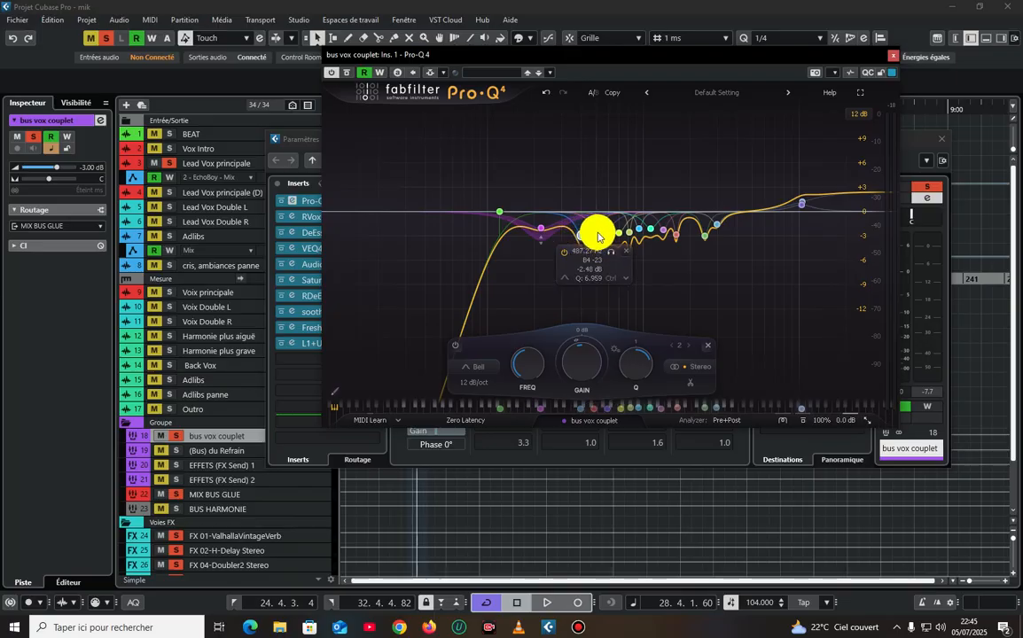
pyautogui.scroll(3, 593, 235)
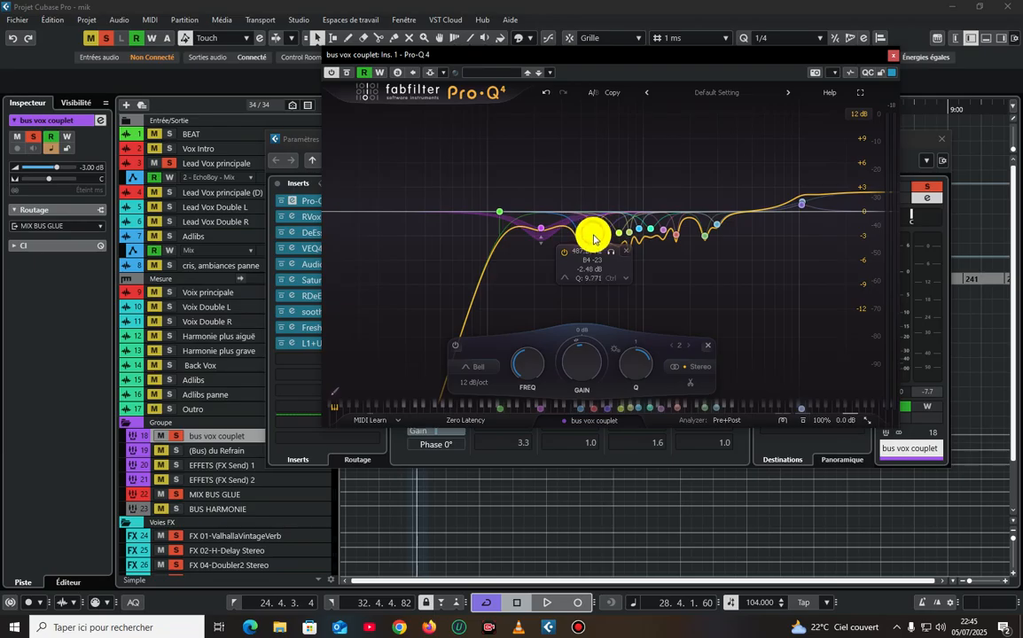
pyautogui.moveTo(594, 238); pyautogui.dragTo(594, 239)
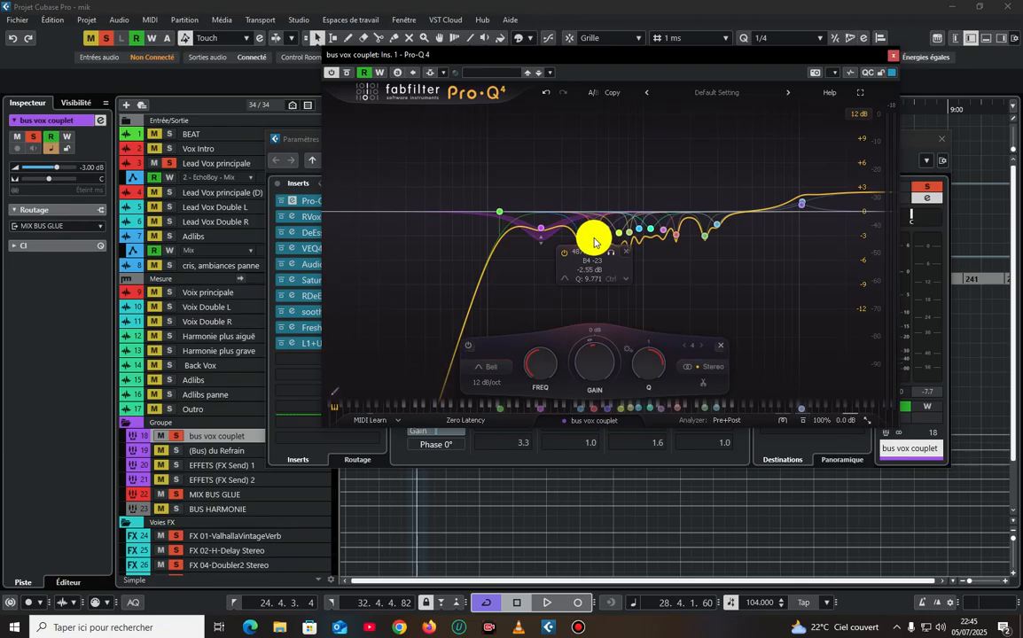
# Listen to the vocal with the EQ cuts active, and move the playback cursor back near the loop start
pyautogui.press('space')
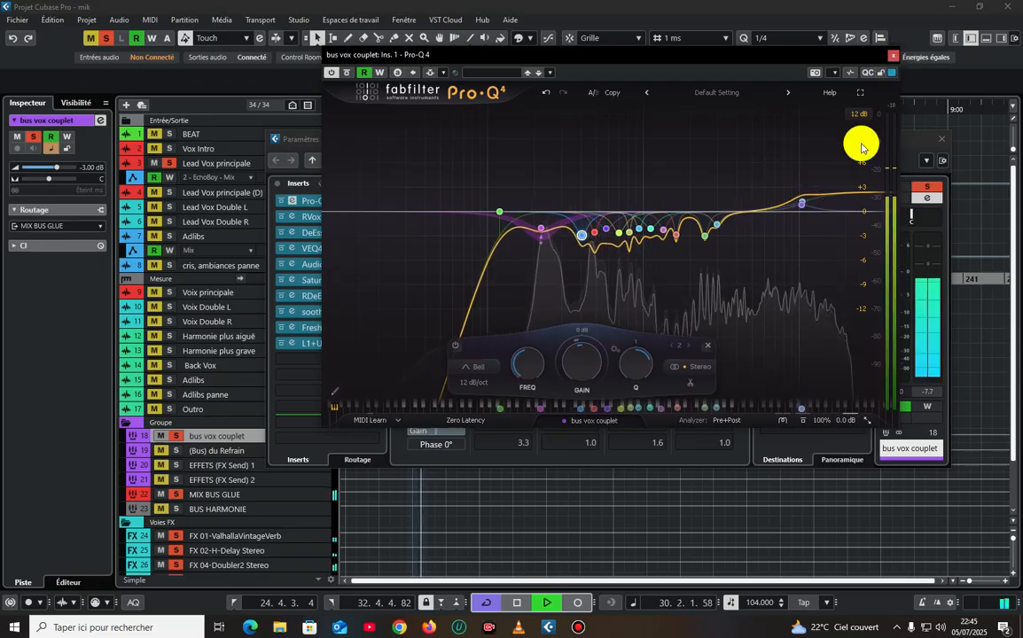
pyautogui.press('space')
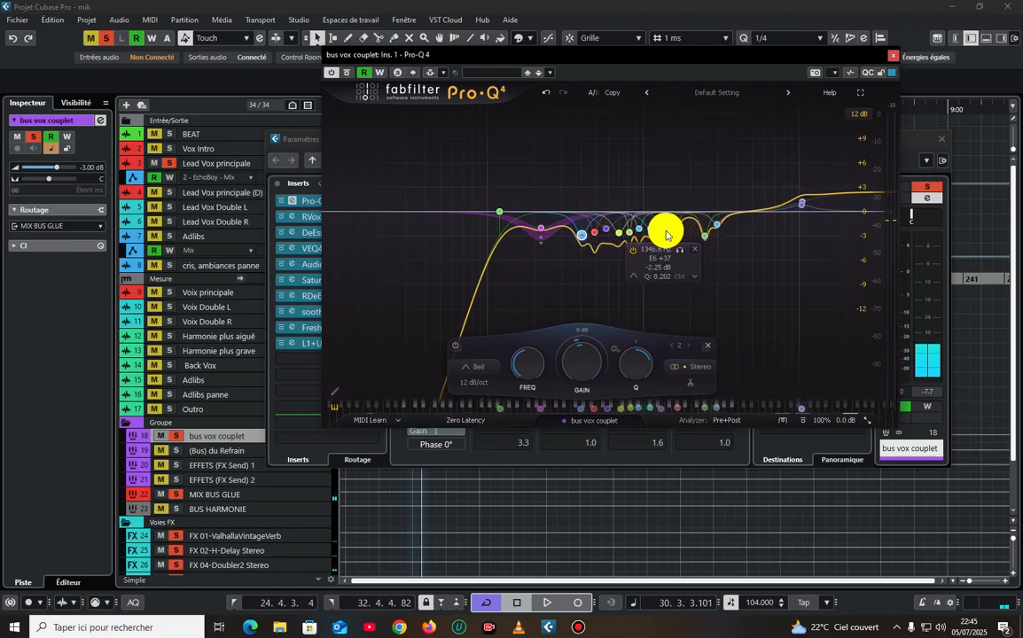
pyautogui.press('KP_Subtract')
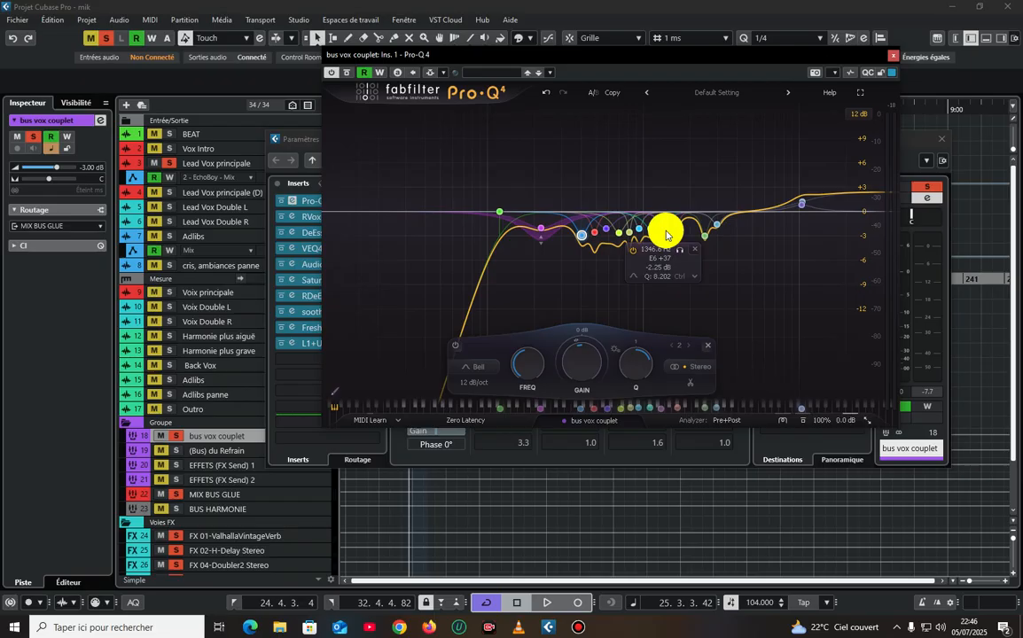
# Examine the 10472 Hz high-shelf boost and the 2972 Hz bell cut in Pro-Q 4 while playing the vocal
pyautogui.press('space')
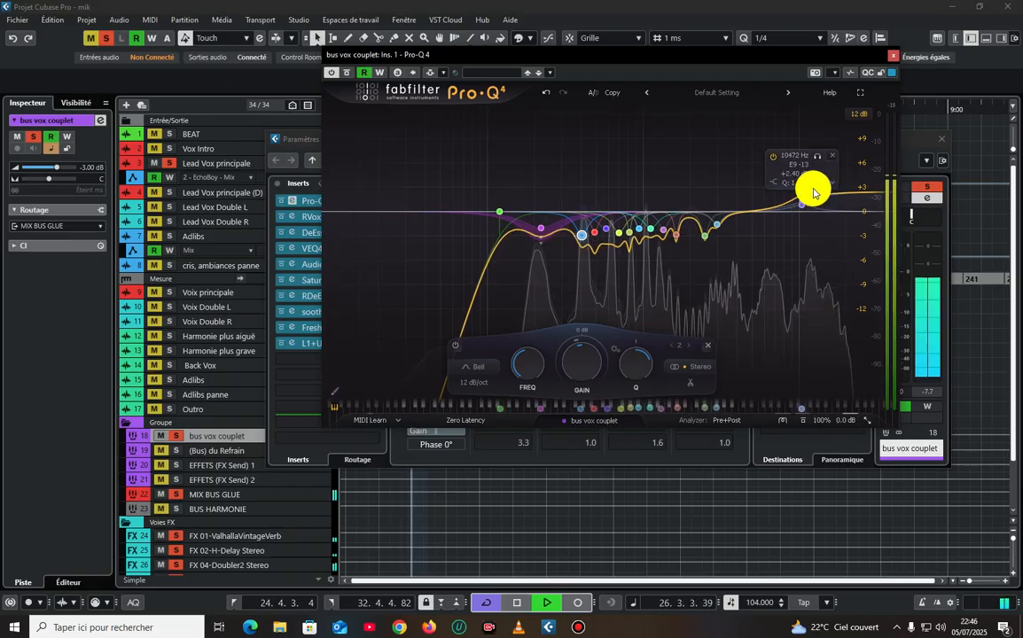
pyautogui.click(816, 162)
pyautogui.press('space')
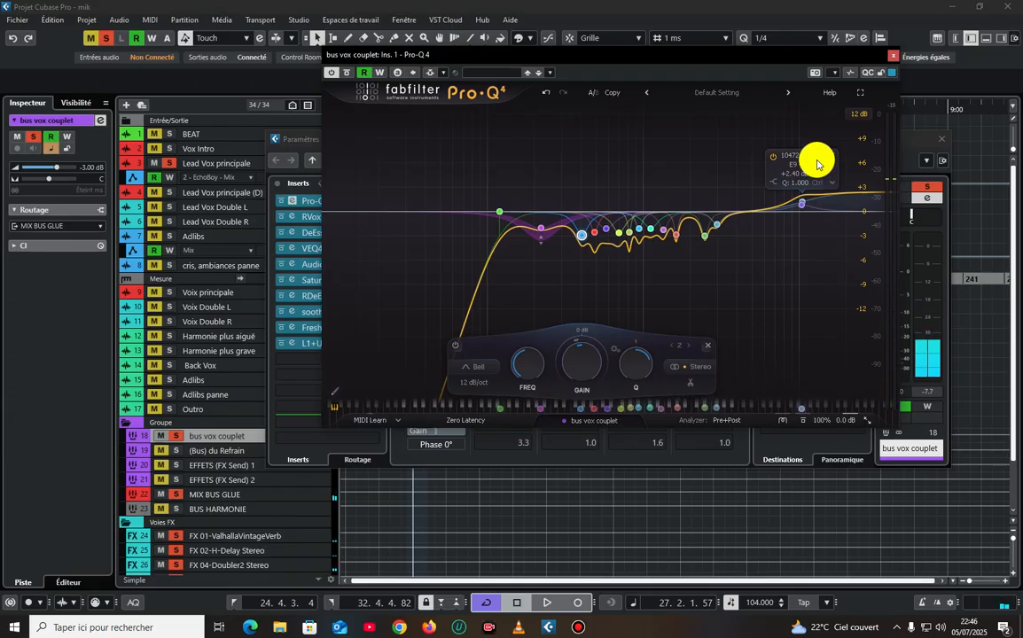
pyautogui.press('space')
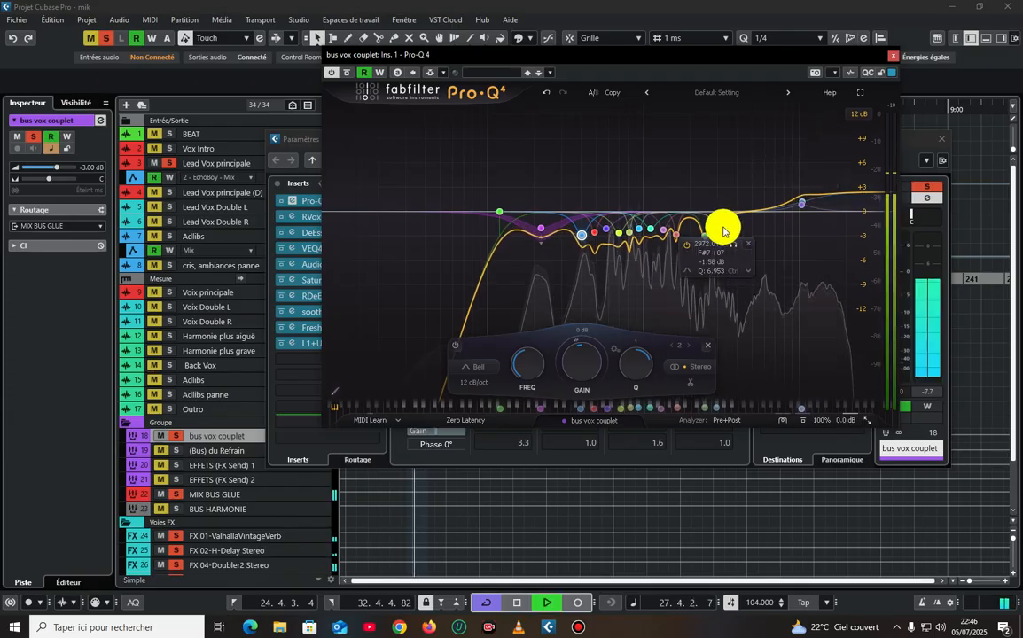
pyautogui.click(716, 233)
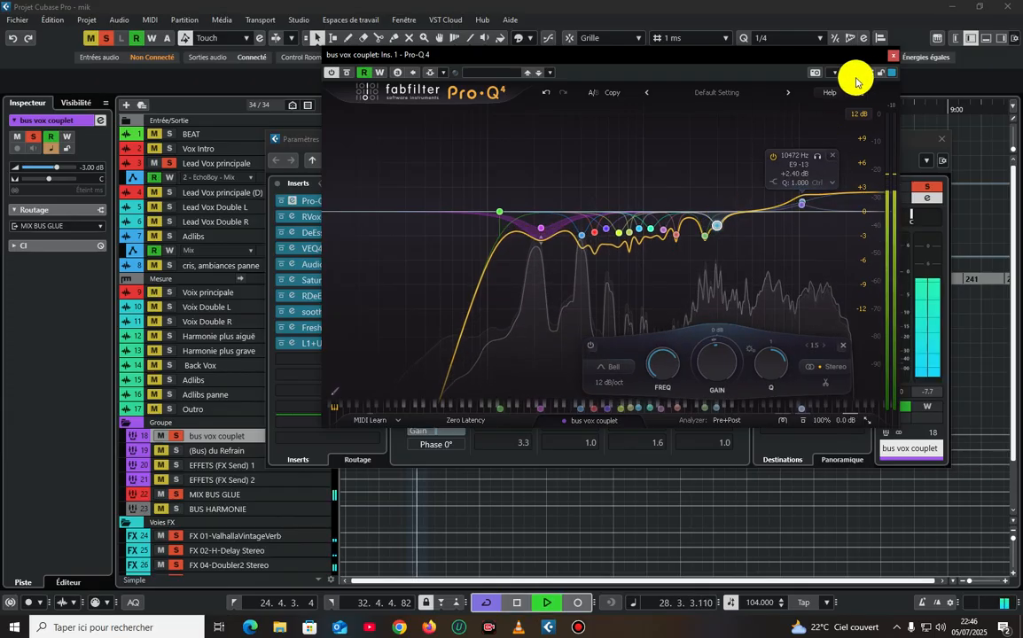
pyautogui.press('space')
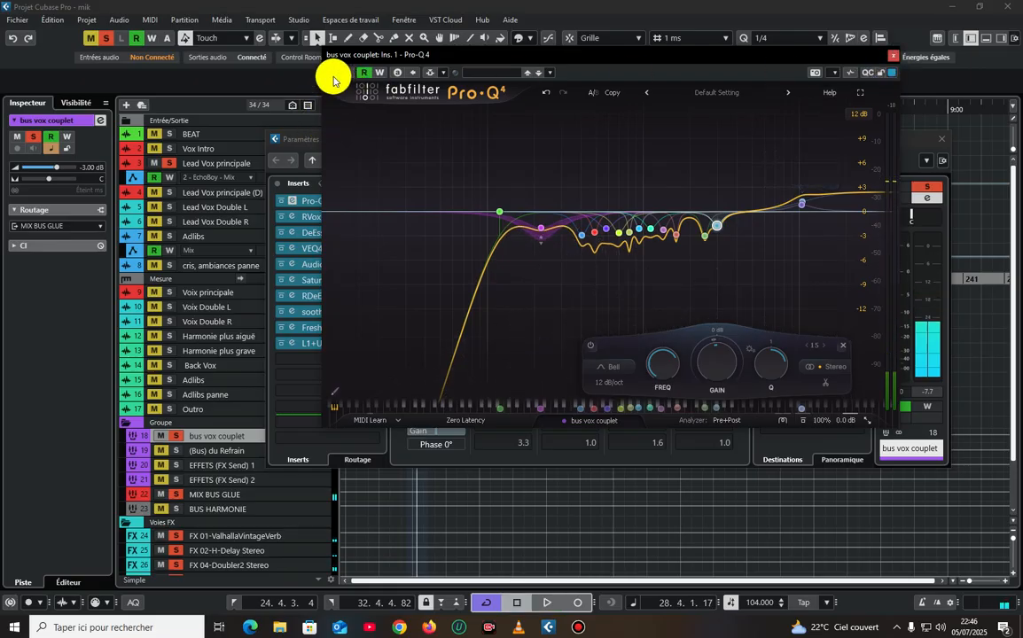
# Bypass Pro-Q 4 and play the vocal from the loop start to hear it without the EQ
pyautogui.press('KP_0')
pyautogui.click(333, 81)
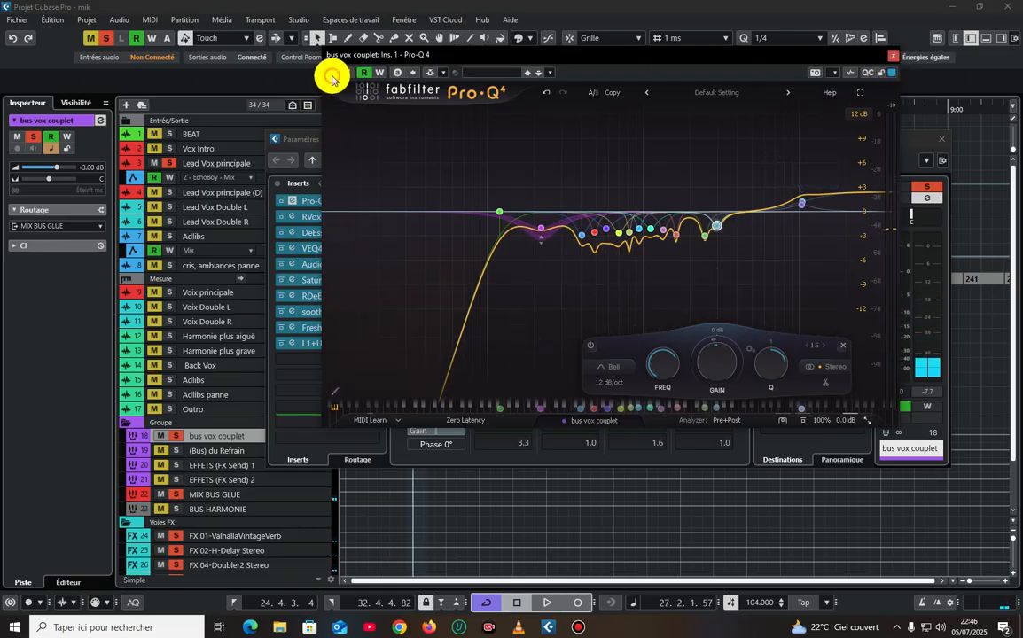
pyautogui.press('space')
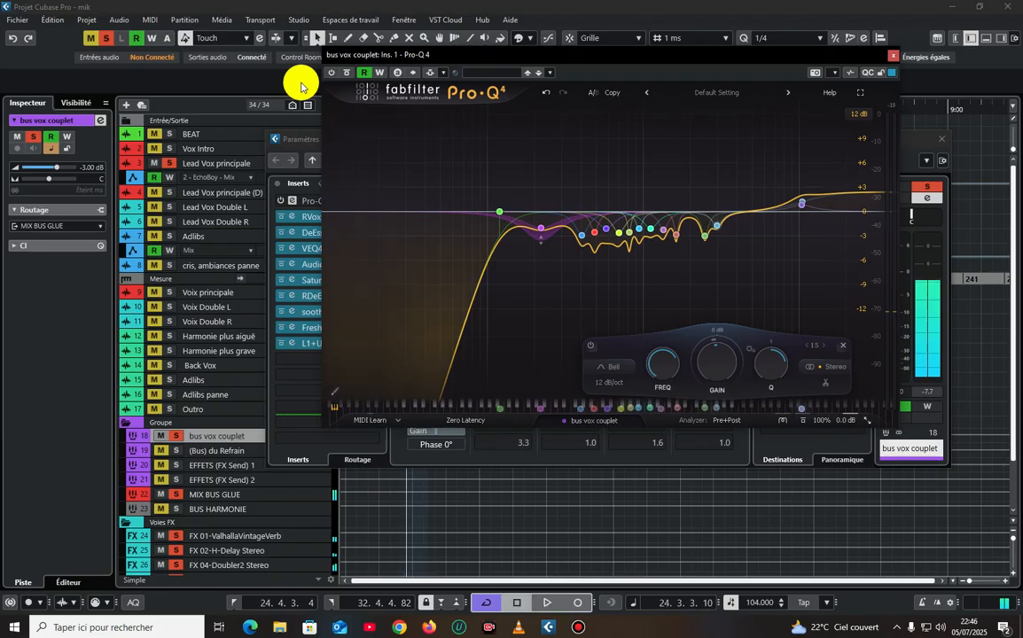
pyautogui.press('KP_Subtract')
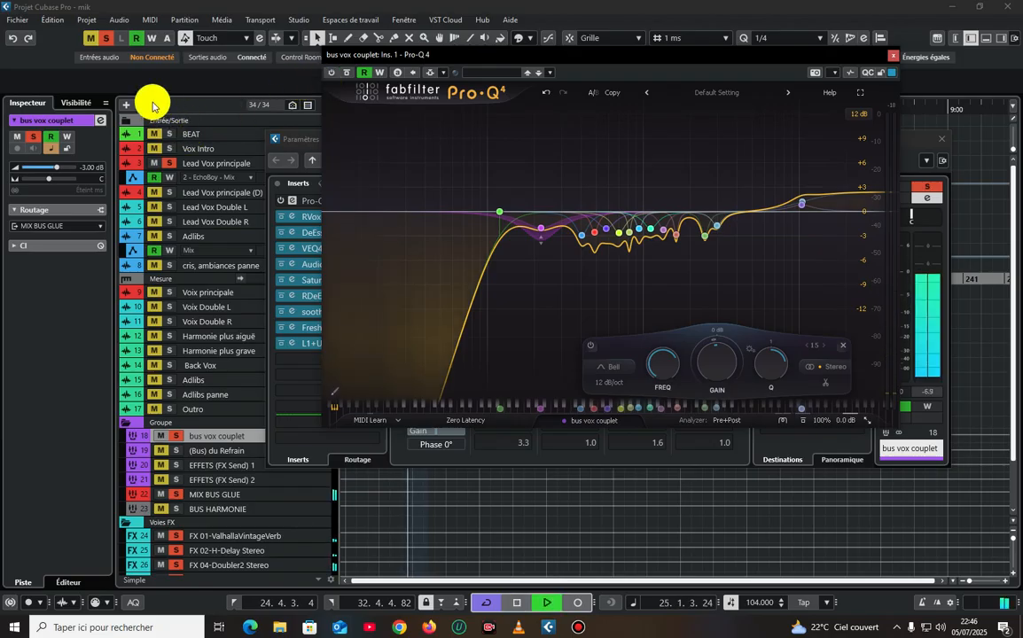
# Turn off automation reading for all tracks, then reactivate Pro-Q 4 and close its window
pyautogui.click(135, 44)
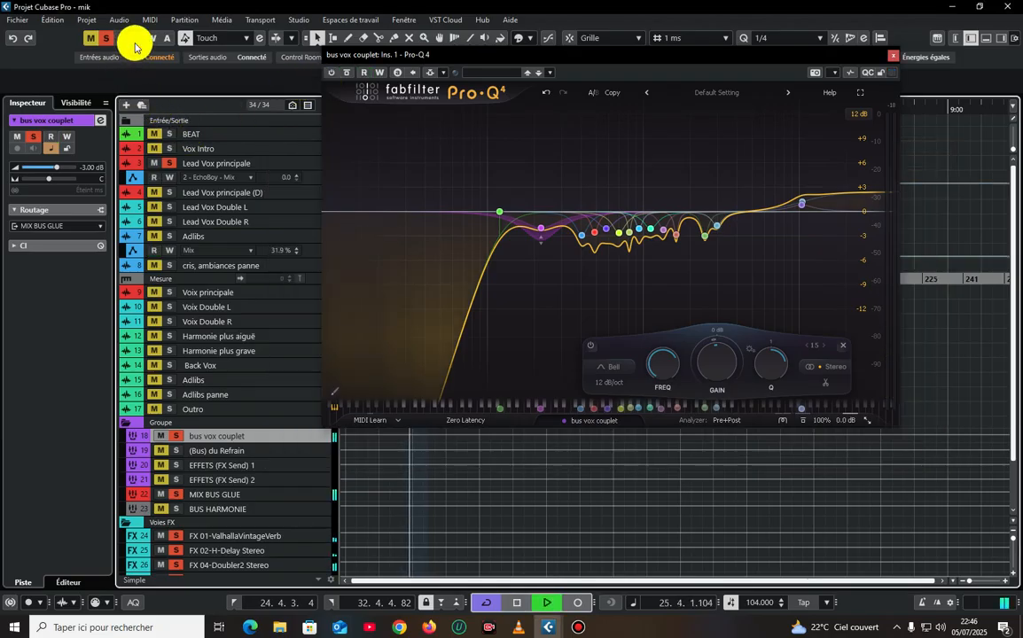
pyautogui.click(332, 78)
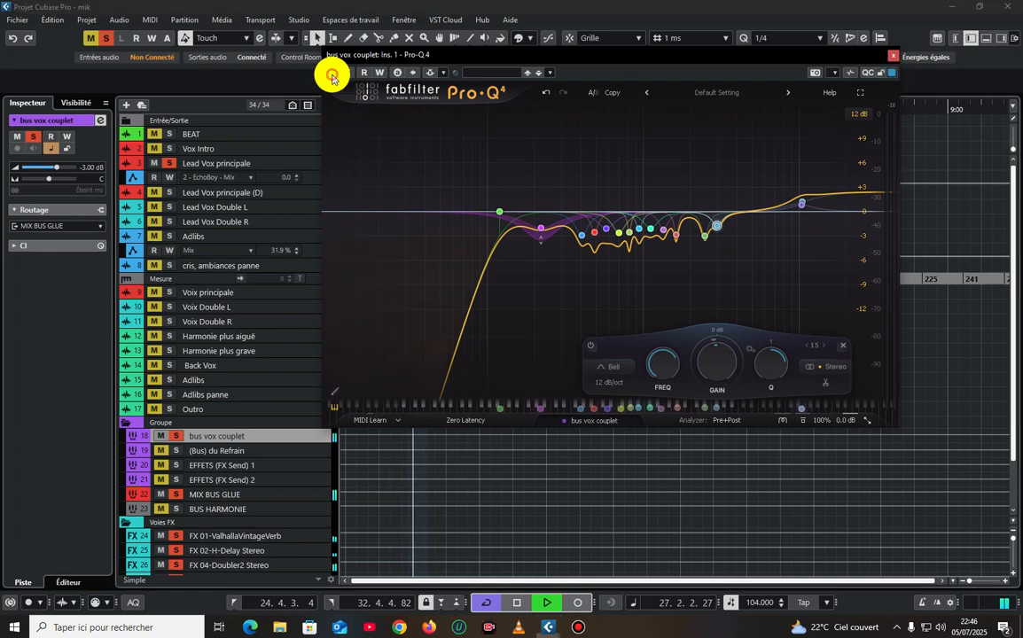
pyautogui.click(894, 60)
# Stop playback, reopen the channel settings of the bus vox couplet group and bypass all its sends
pyautogui.click(324, 164)
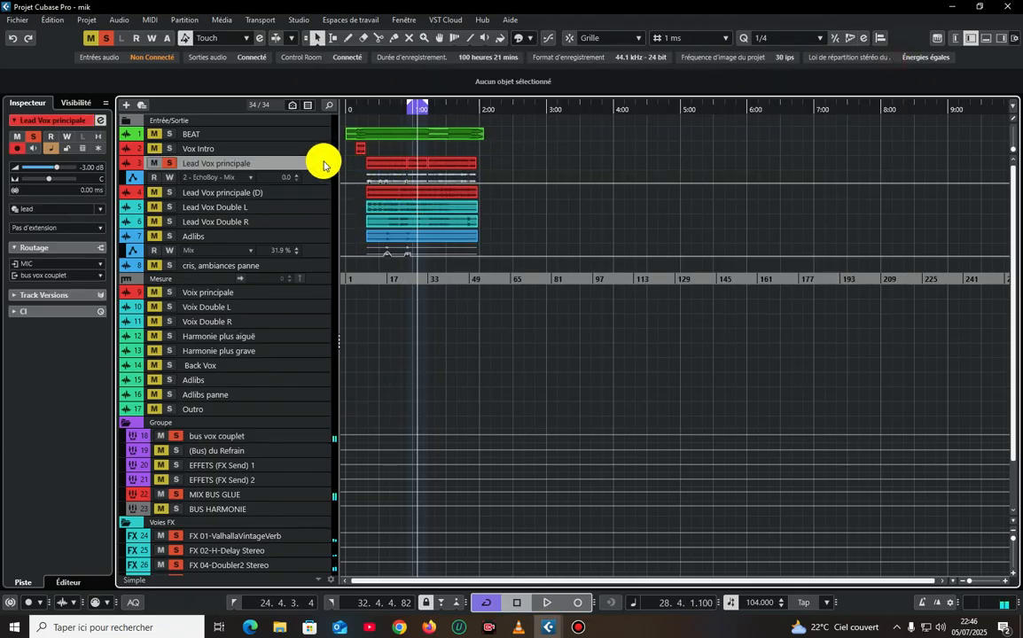
pyautogui.press('space')
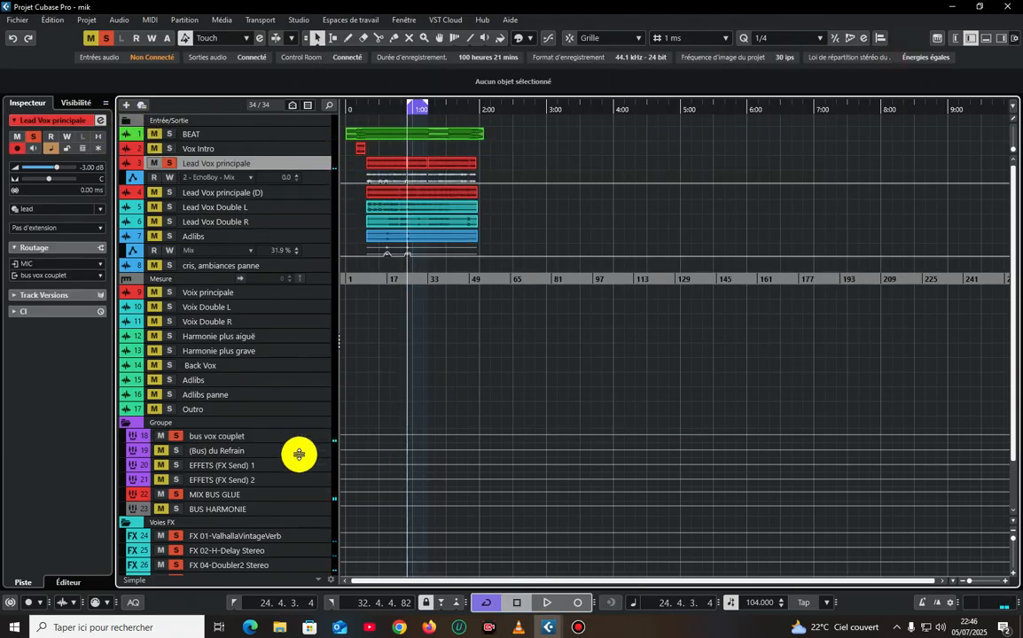
pyautogui.click(270, 435)
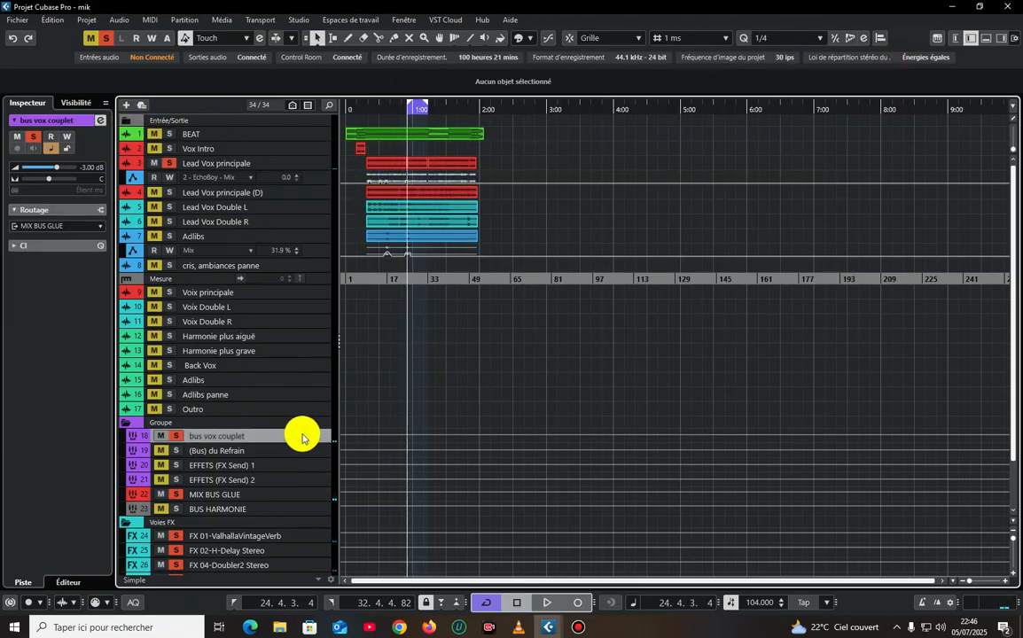
pyautogui.click(101, 122)
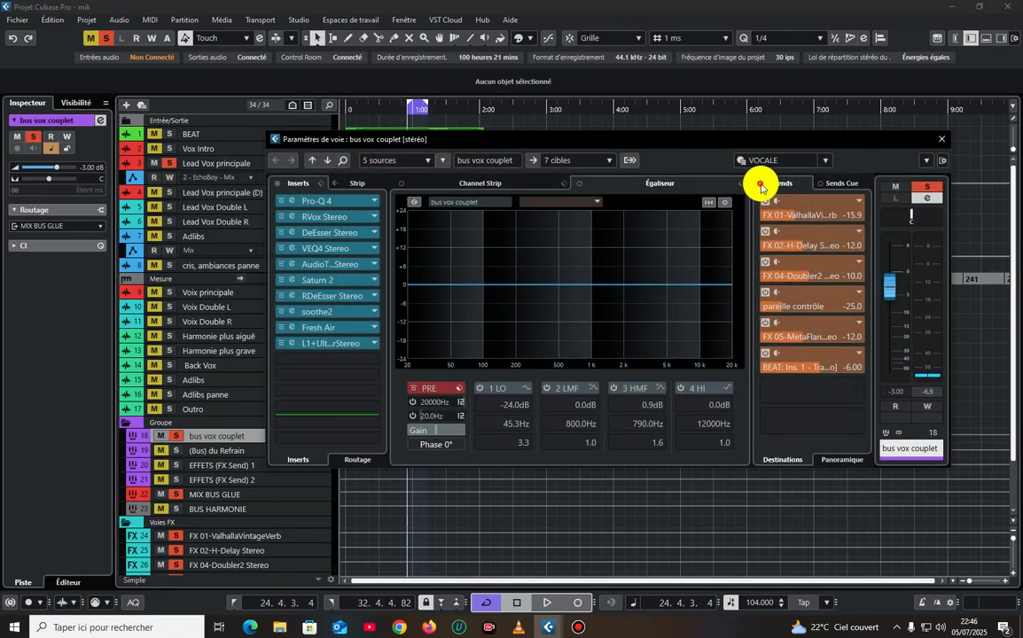
pyautogui.click(761, 185)
# Play the vocal without sends and toggle the Pro-Q 4 bypass to compare the sound with and without EQ
pyautogui.press('space')
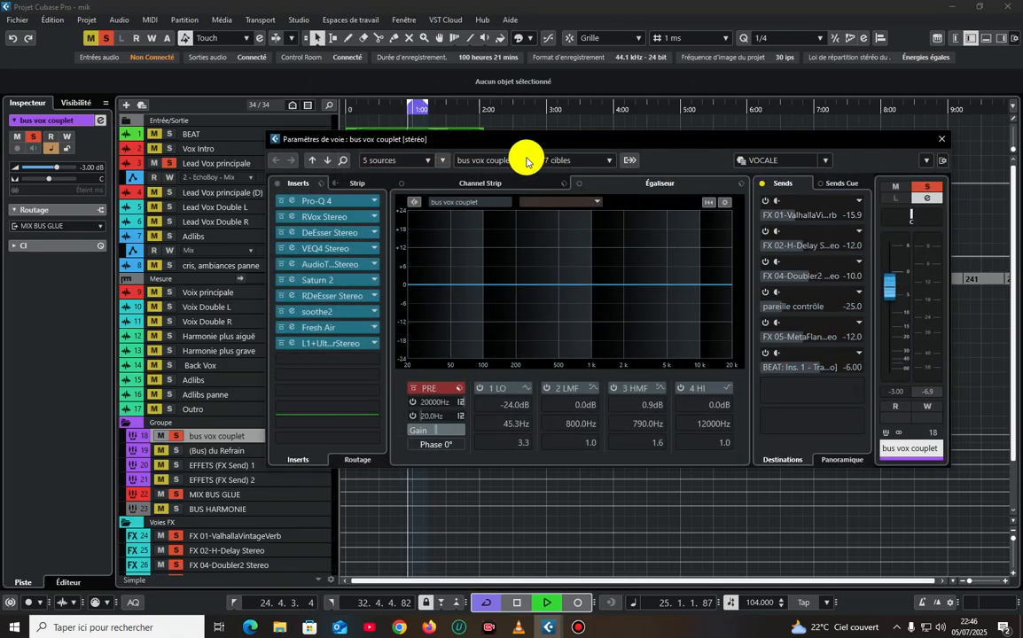
pyautogui.moveTo(535, 140); pyautogui.dragTo(576, 129)
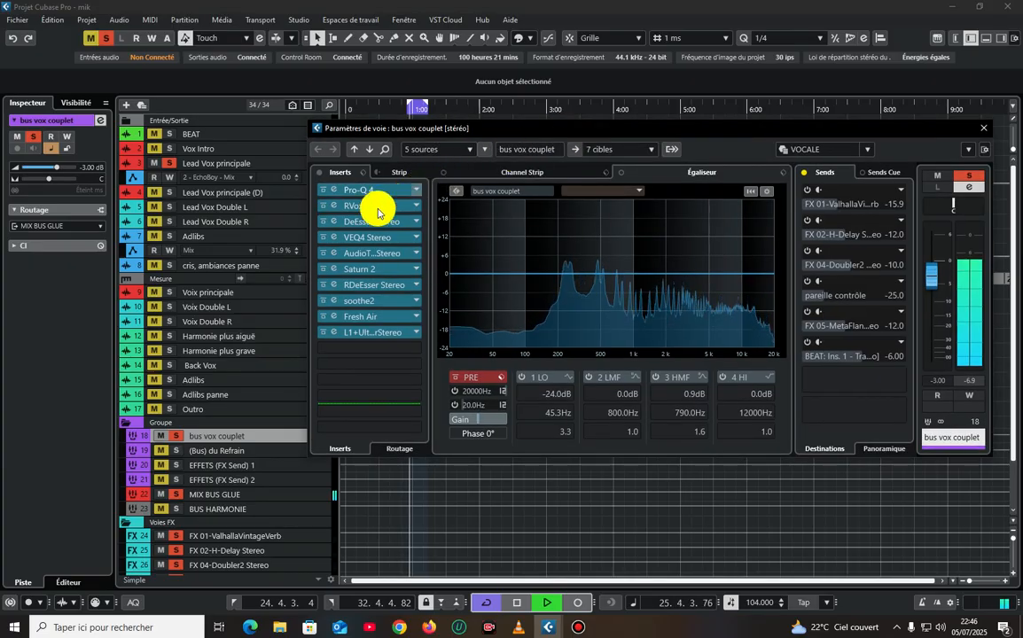
pyautogui.click(325, 190)
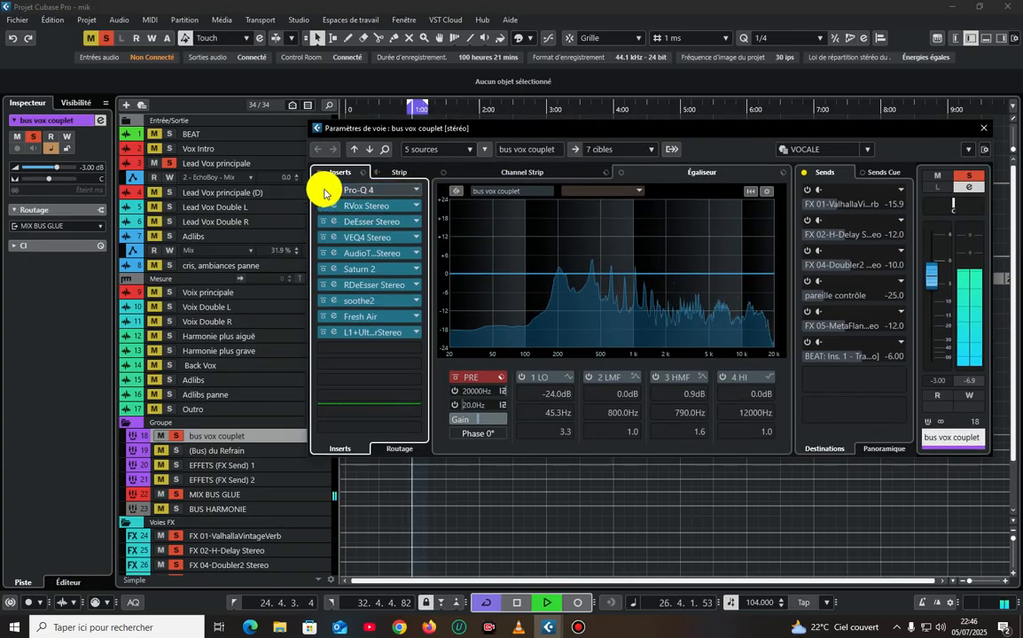
pyautogui.click(325, 194)
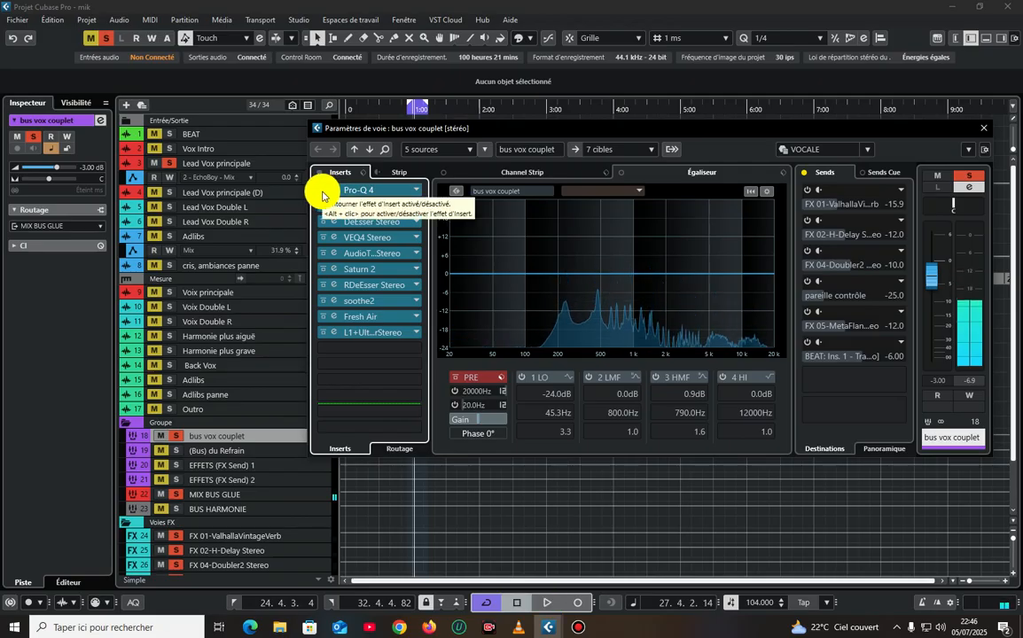
# Open the RVox Stereo insert of bus vox couplet and play the vocal to watch its compression
pyautogui.click(341, 204)
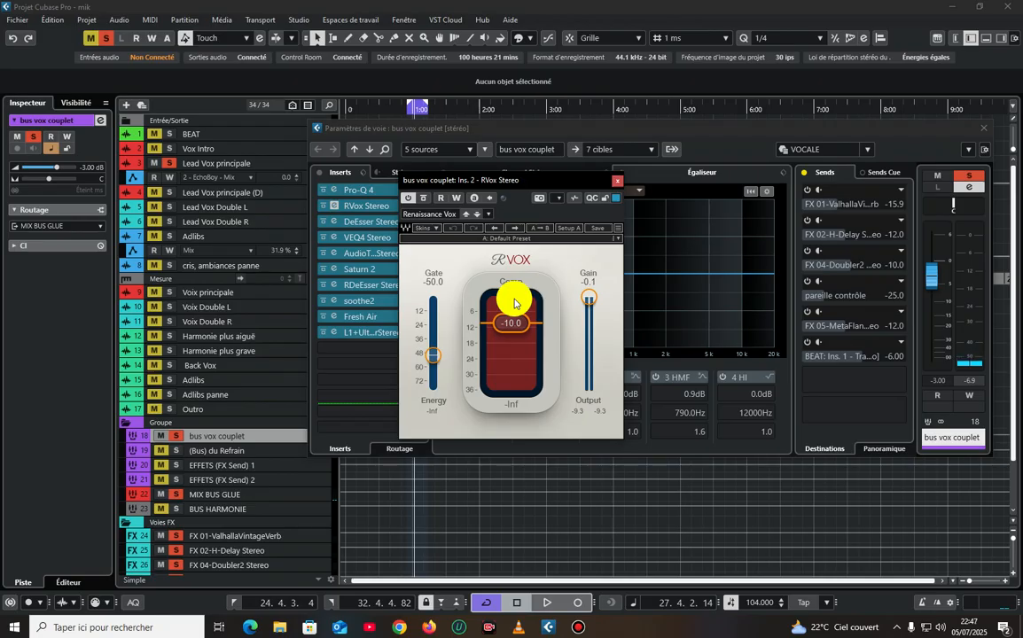
pyautogui.press('space')
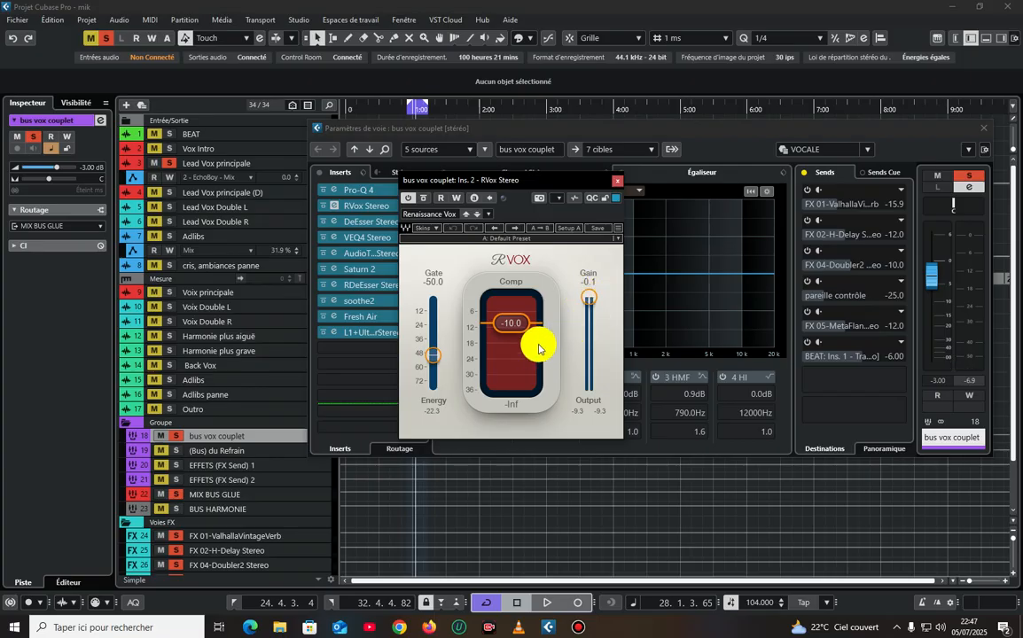
# Set the RVox gain to -0.3, play the vocal through it and close the plug-in window
pyautogui.moveTo(590, 292); pyautogui.dragTo(588, 299)
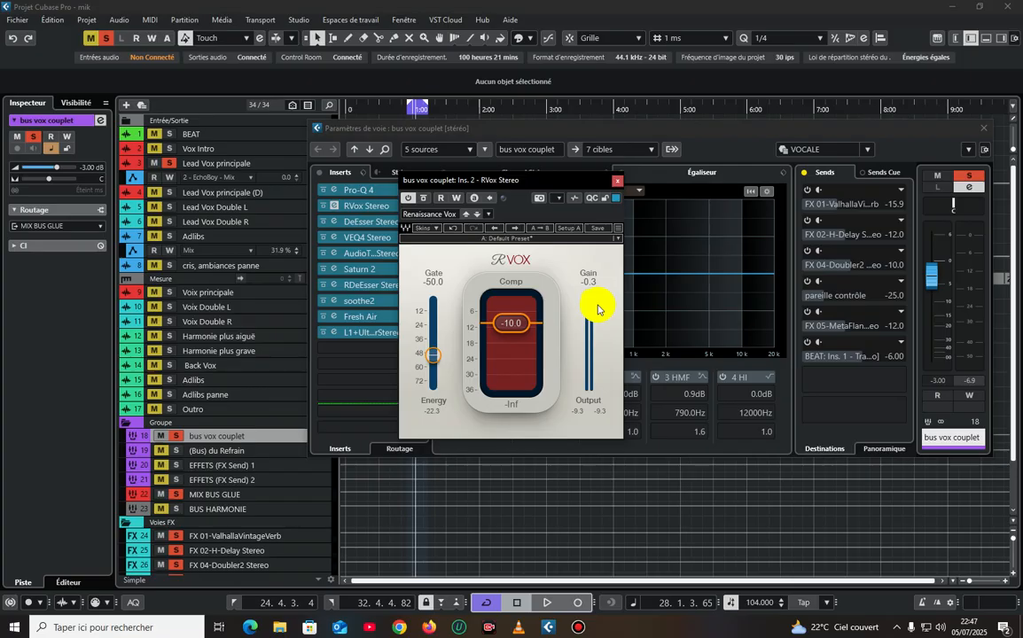
pyautogui.press('space')
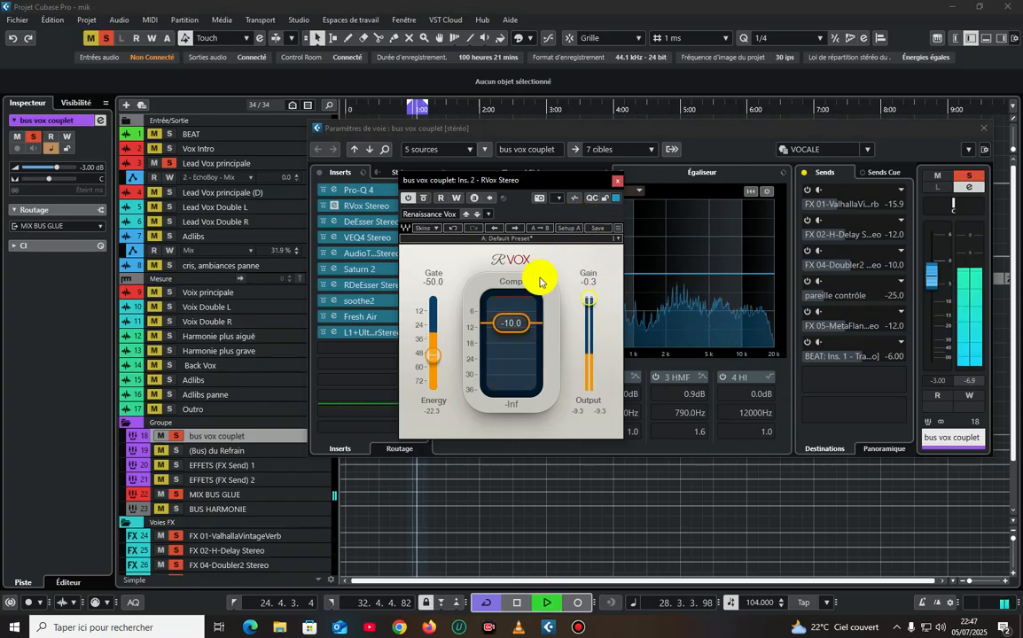
pyautogui.click(617, 180)
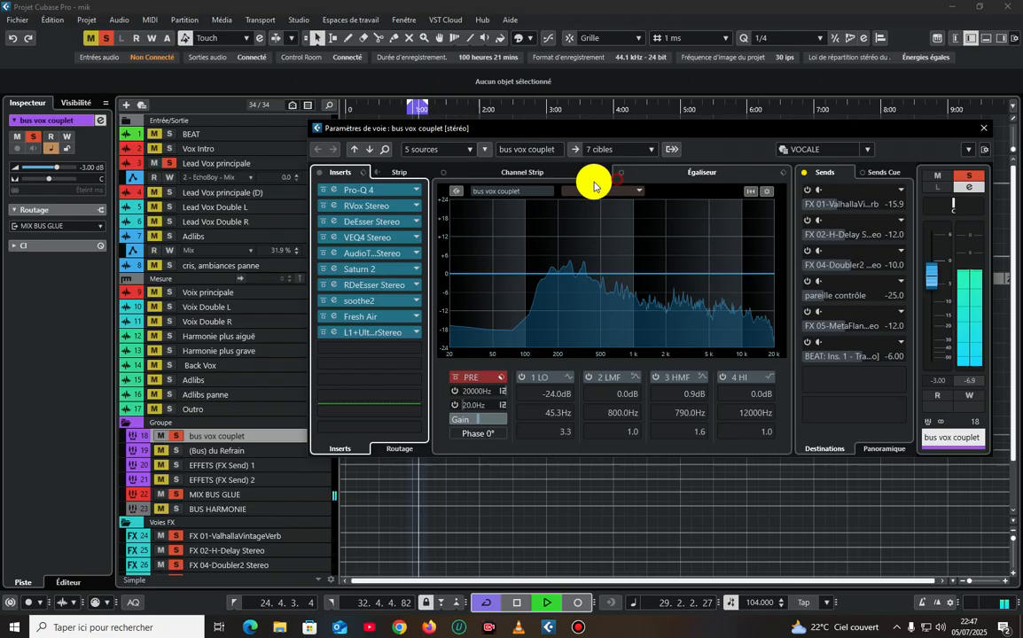
# Look briefly at the DeEsser Stereo insert, then open VEQ4 Stereo and play the vocal to review its EQ and output
pyautogui.click(341, 222)
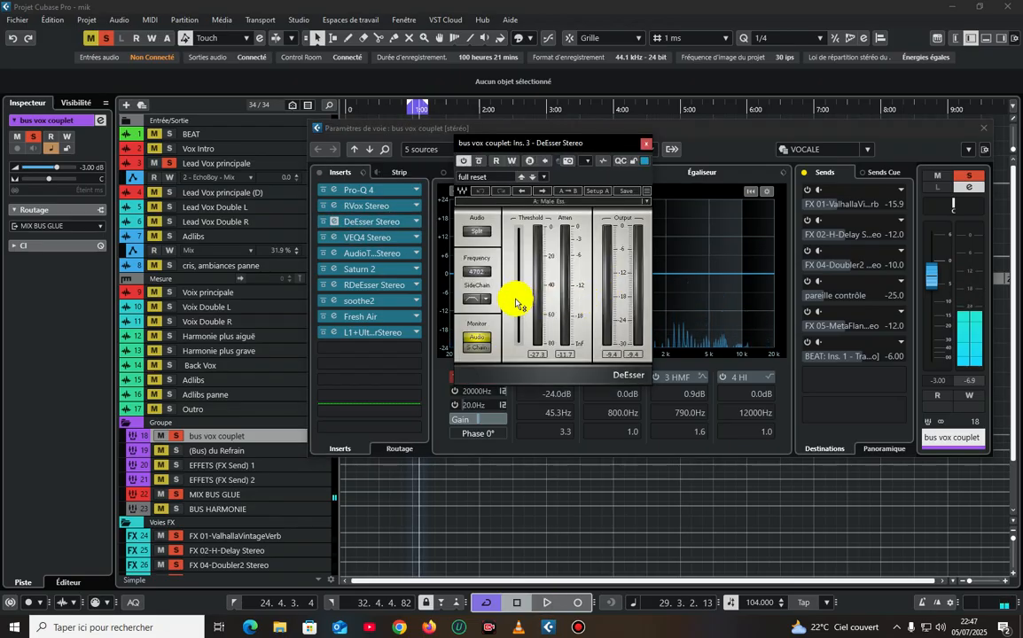
pyautogui.click(646, 142)
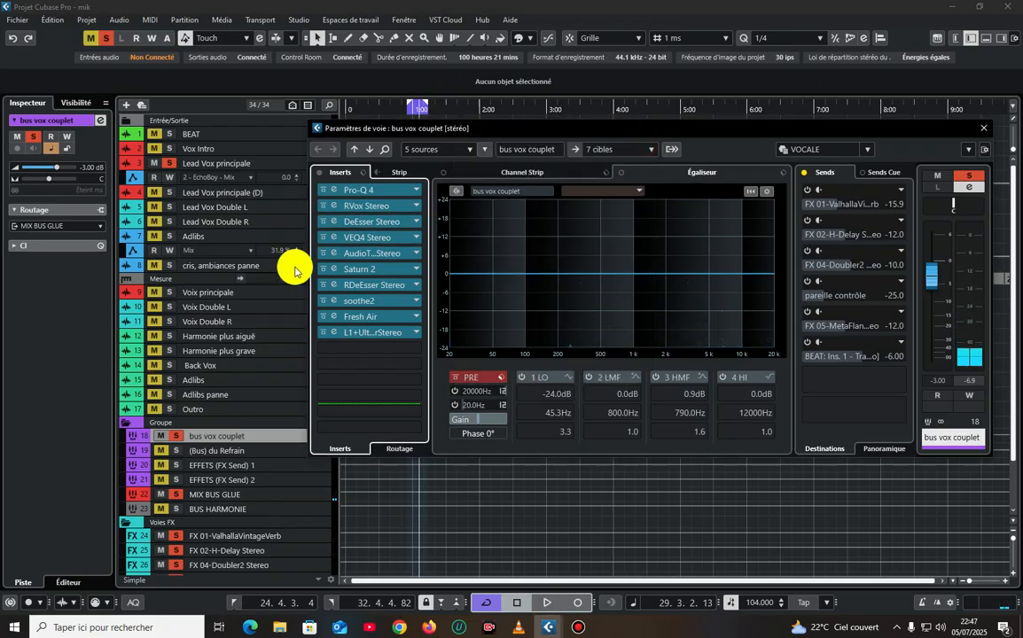
pyautogui.click(332, 237)
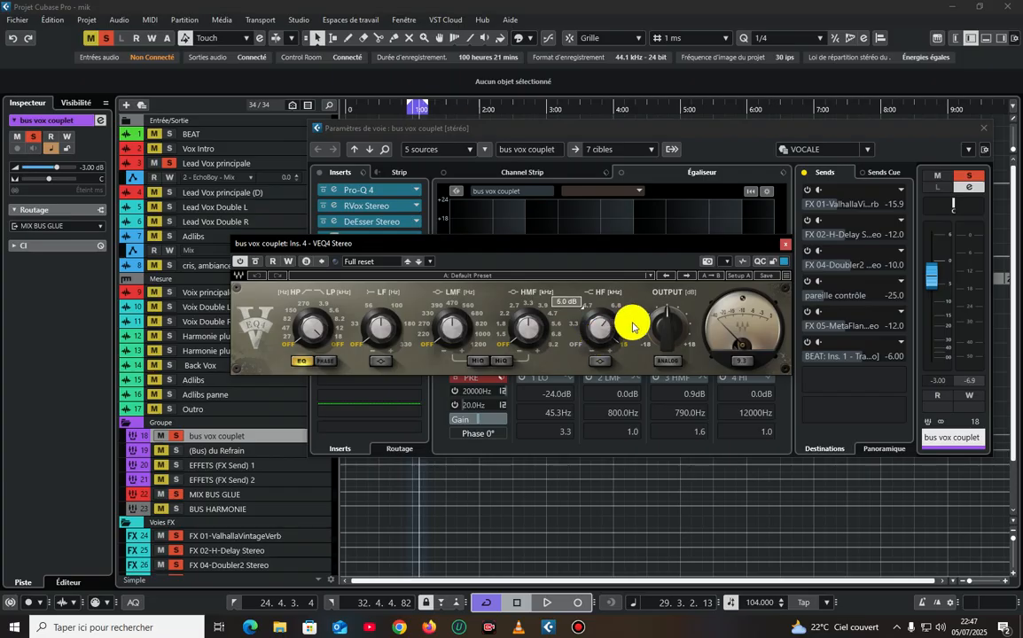
pyautogui.press('space')
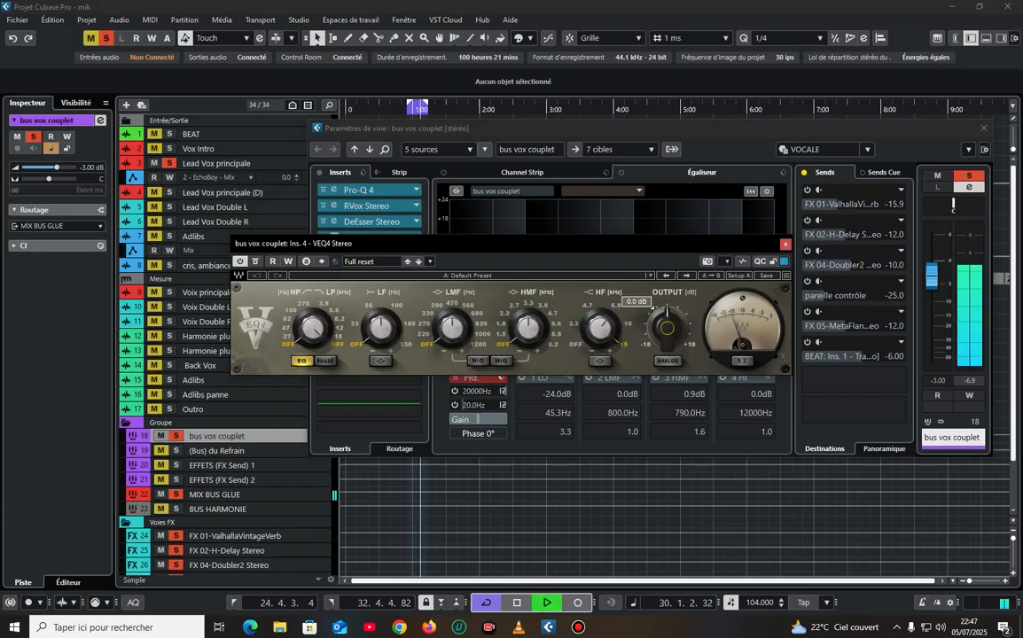
pyautogui.moveTo(667, 328); pyautogui.dragTo(667, 333)
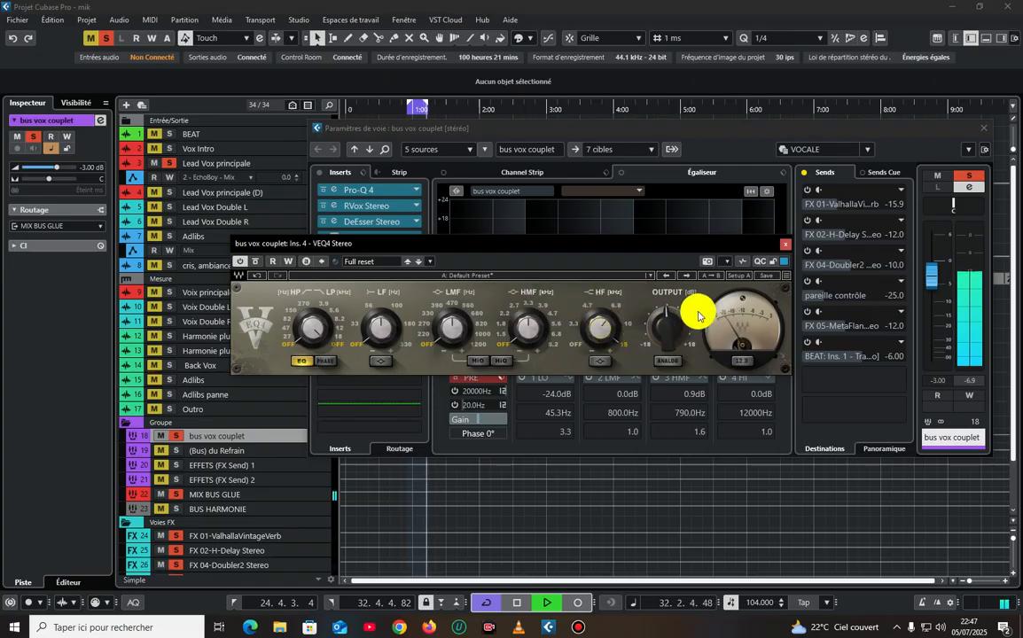
pyautogui.click(784, 244)
# Open the AudioTrack Stereo insert, select EQ band 2 and play the vocal to review its EQ and compression
pyautogui.click(341, 255)
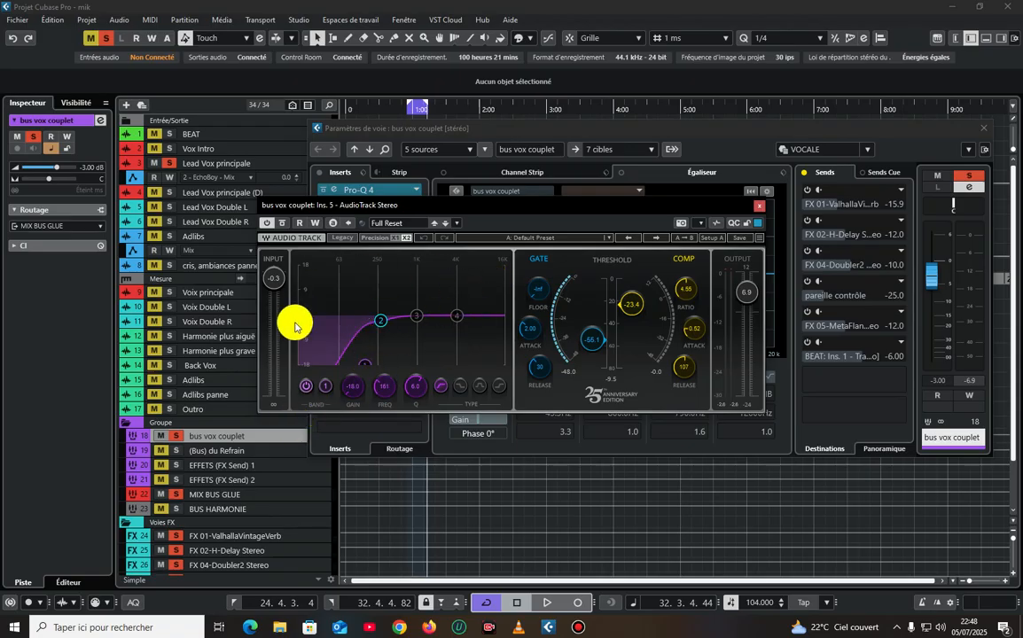
pyautogui.click(382, 321)
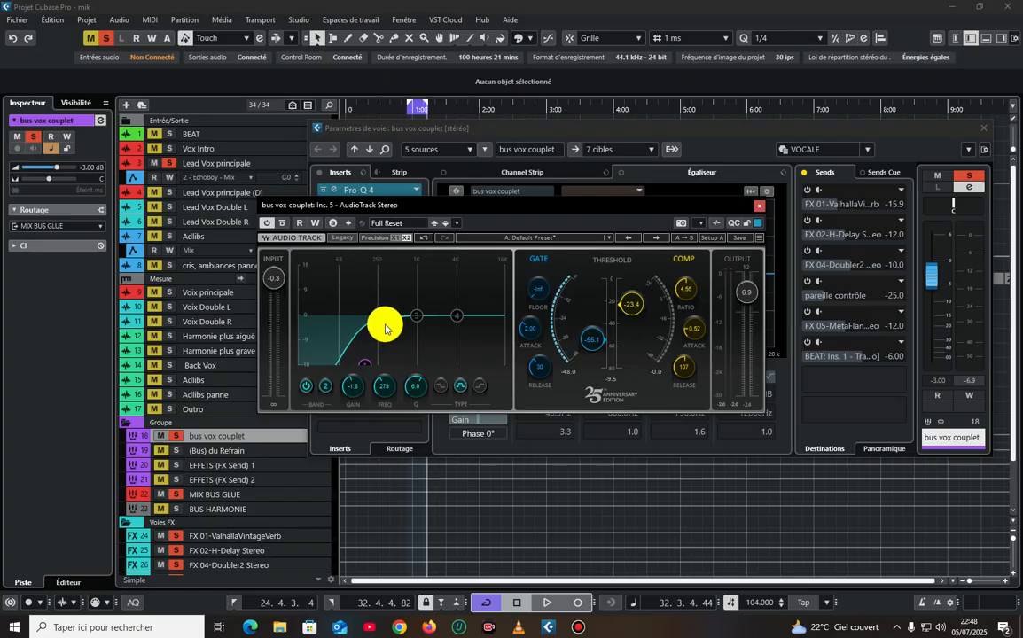
pyautogui.press('space')
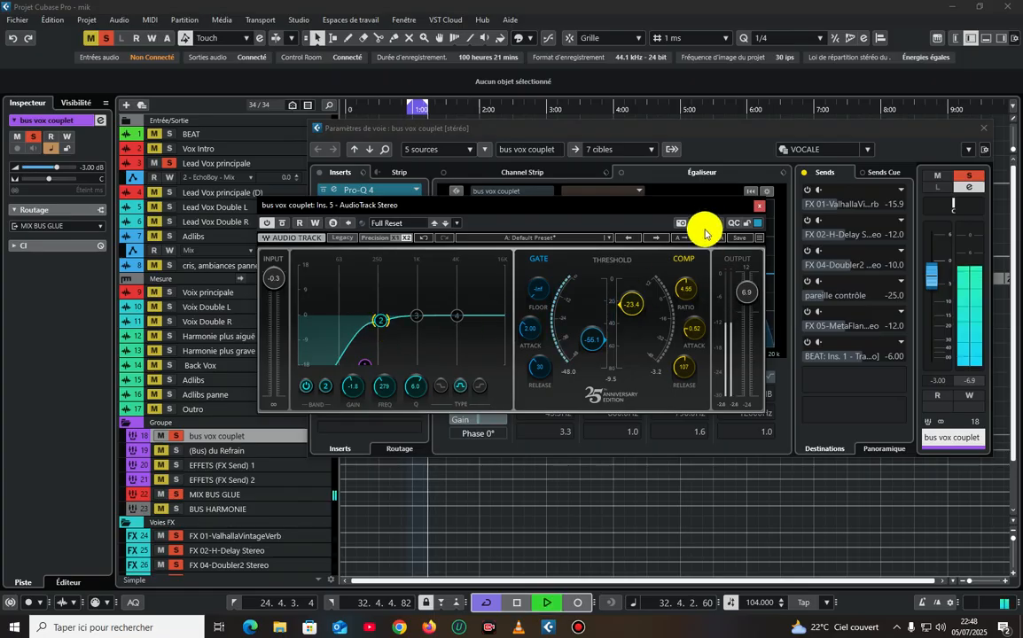
pyautogui.click(760, 209)
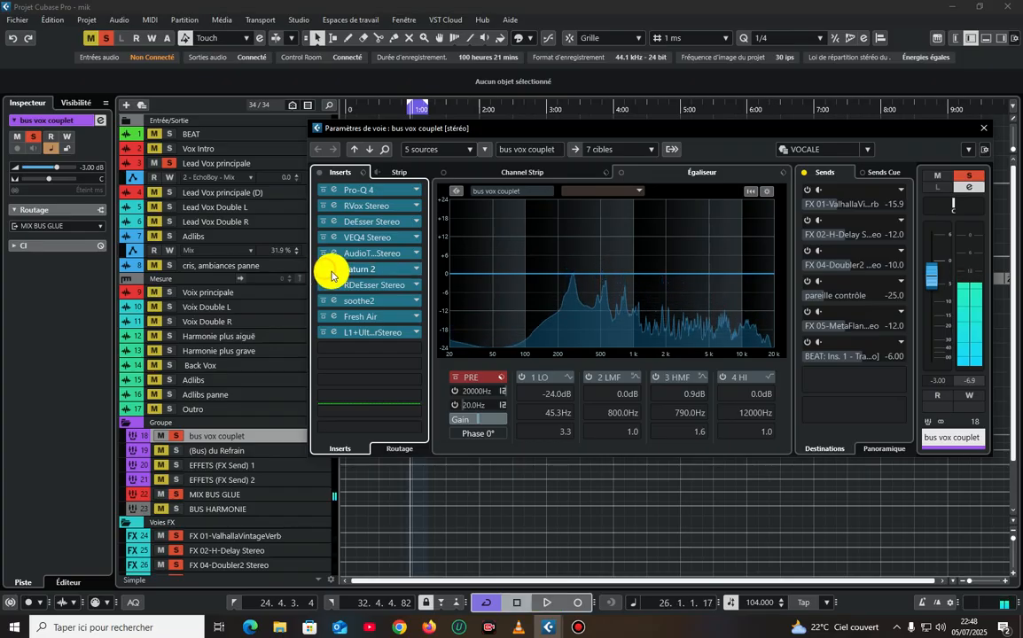
# Open the Saturn 2 insert and play the vocal, soloing its saturation bands in turn to hear each one
pyautogui.click(328, 269)
pyautogui.moveTo(564, 161); pyautogui.dragTo(610, 165)
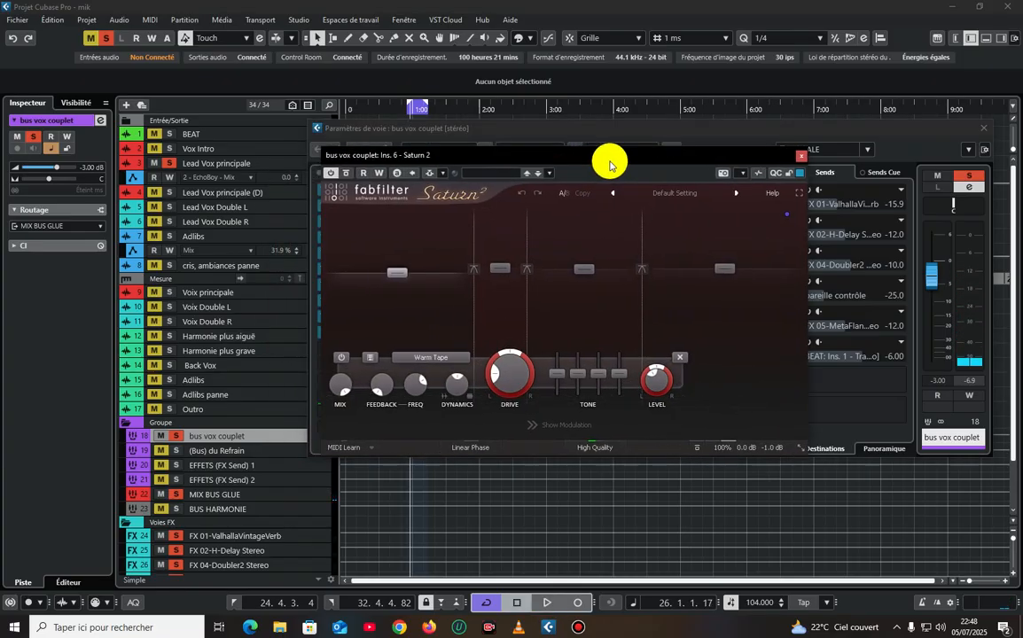
pyautogui.press('space')
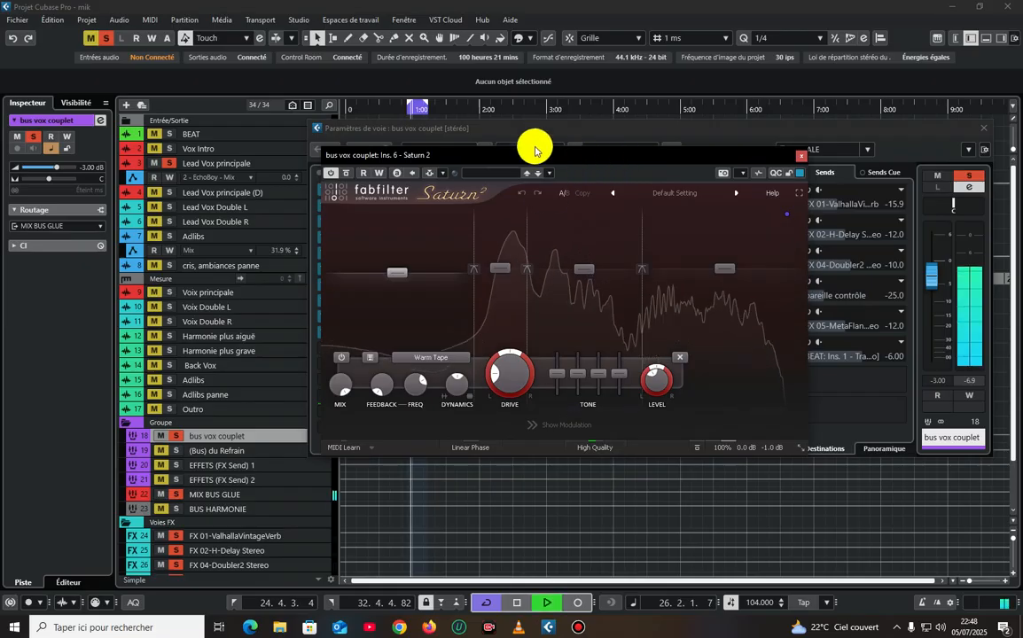
pyautogui.click(539, 214)
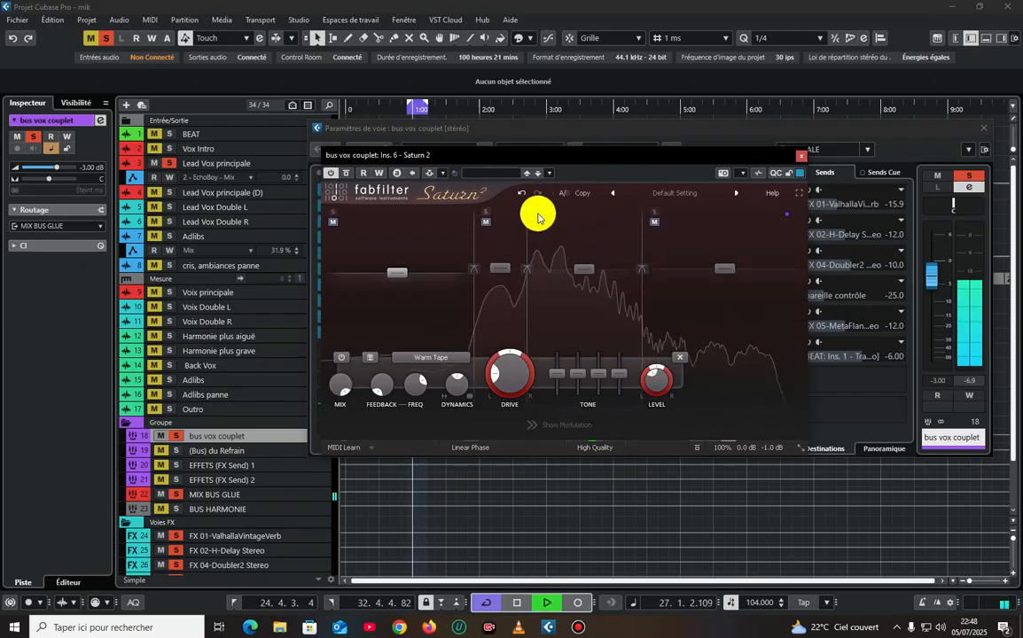
pyautogui.click(487, 213)
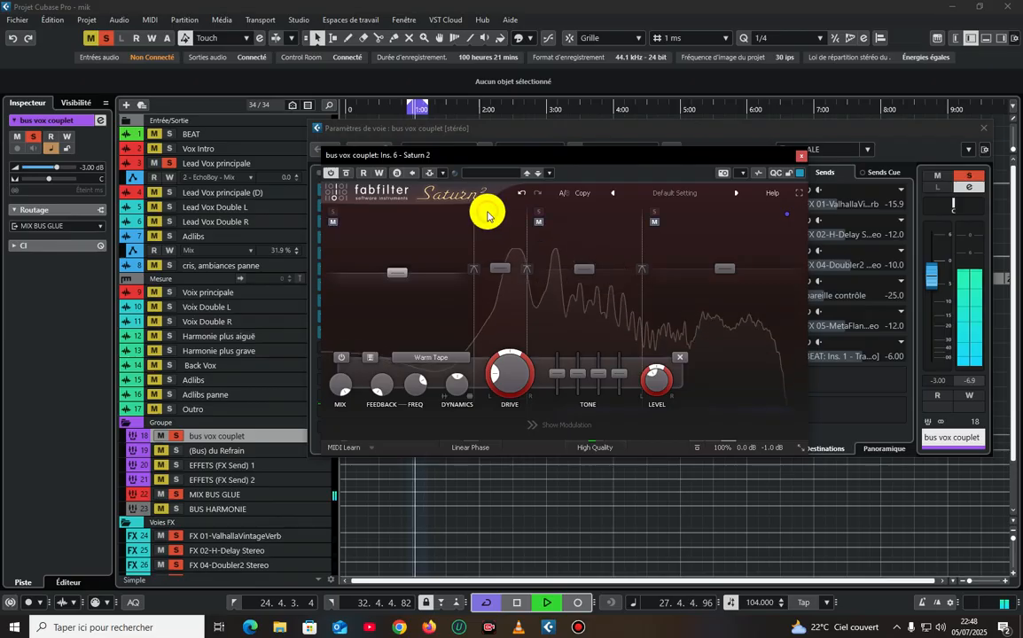
pyautogui.click(487, 214)
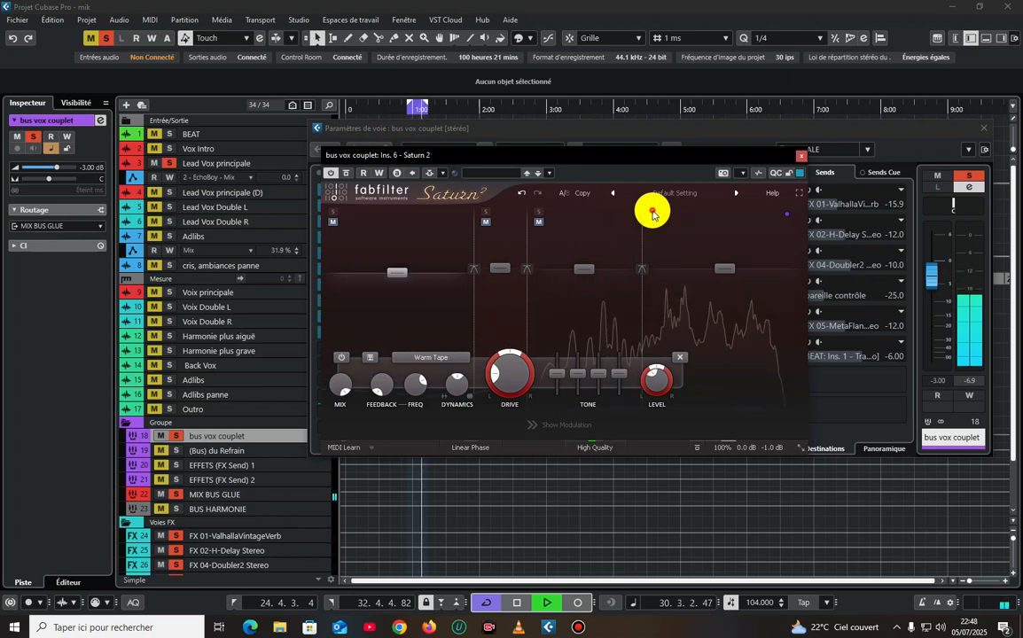
pyautogui.click(801, 155)
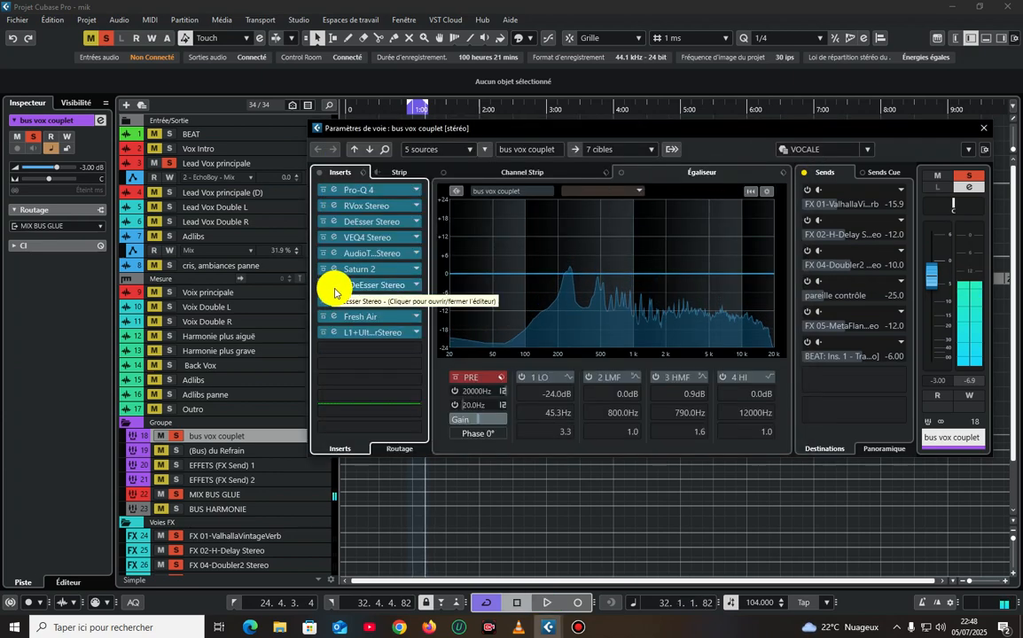
# Open the RDeEsser Stereo insert, play the vocal and switch its sidechain monitoring on and off before closing it
pyautogui.click(335, 285)
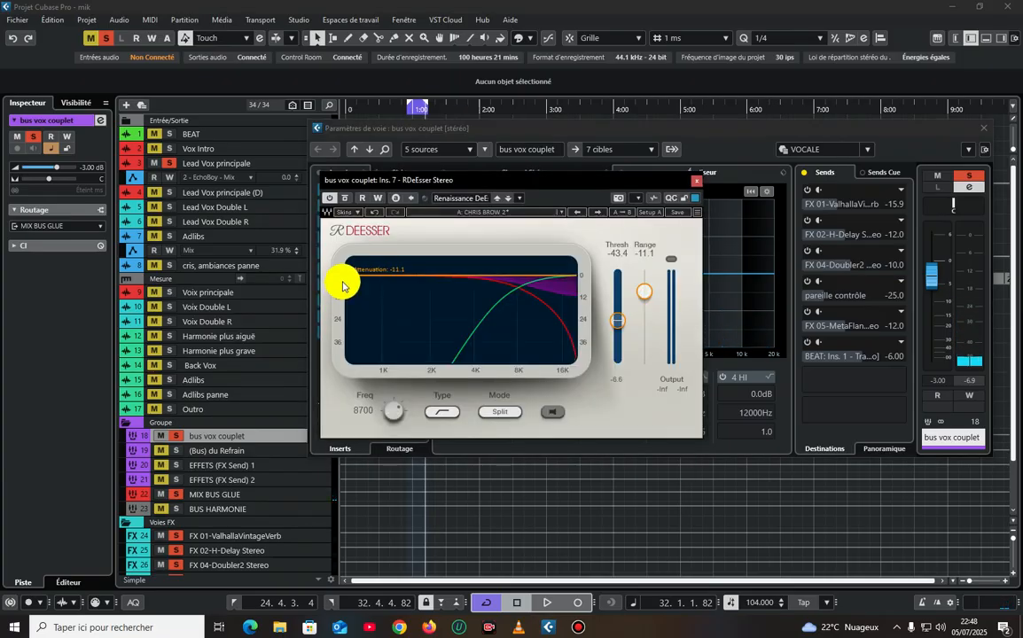
pyautogui.press('space')
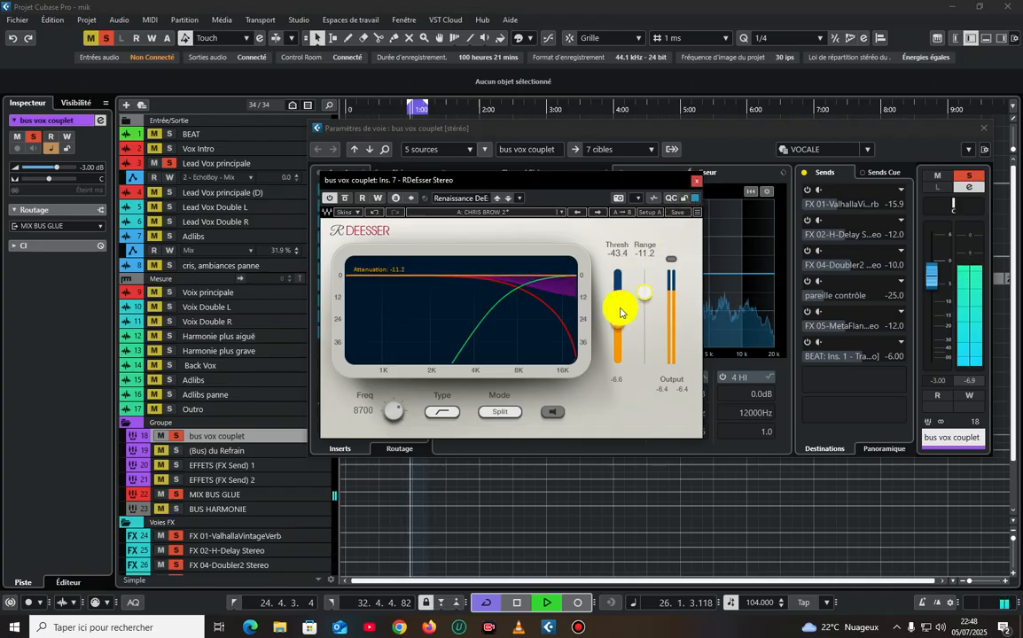
pyautogui.press('space')
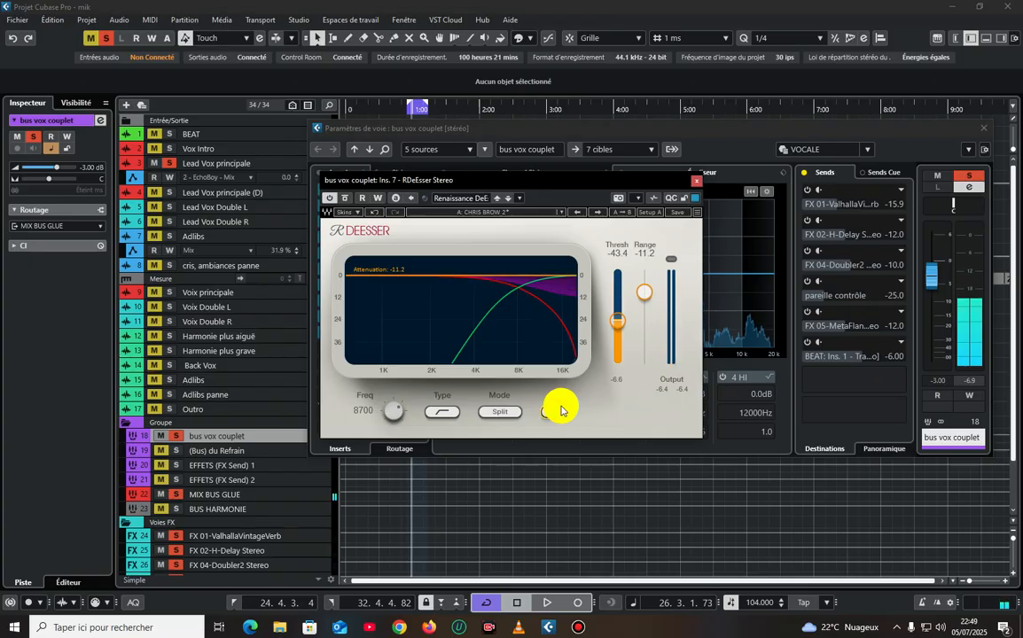
pyautogui.click(552, 412)
pyautogui.moveTo(525, 180); pyautogui.dragTo(642, 171)
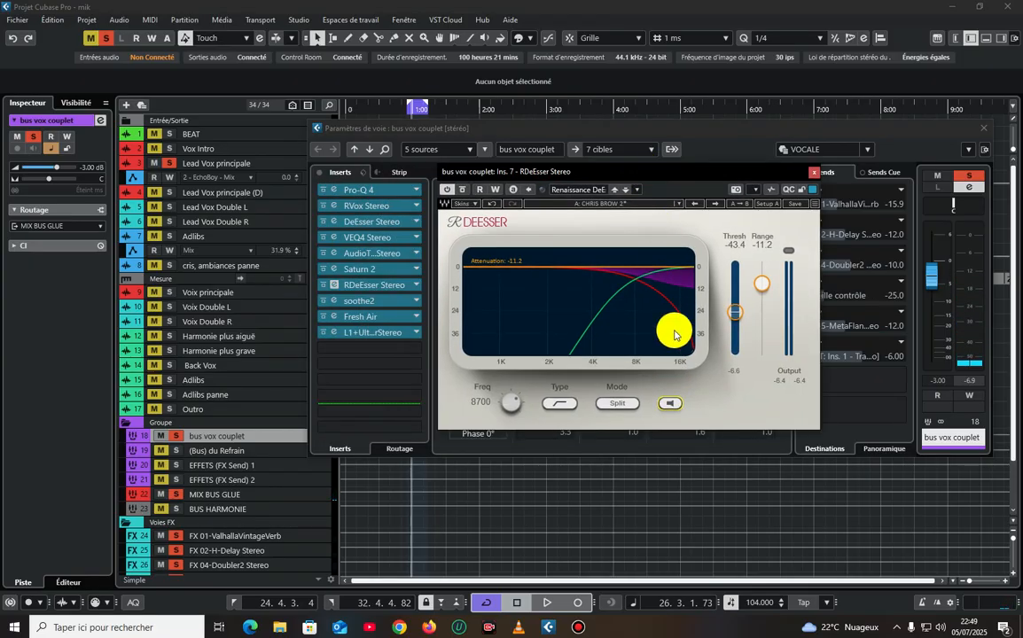
pyautogui.click(674, 405)
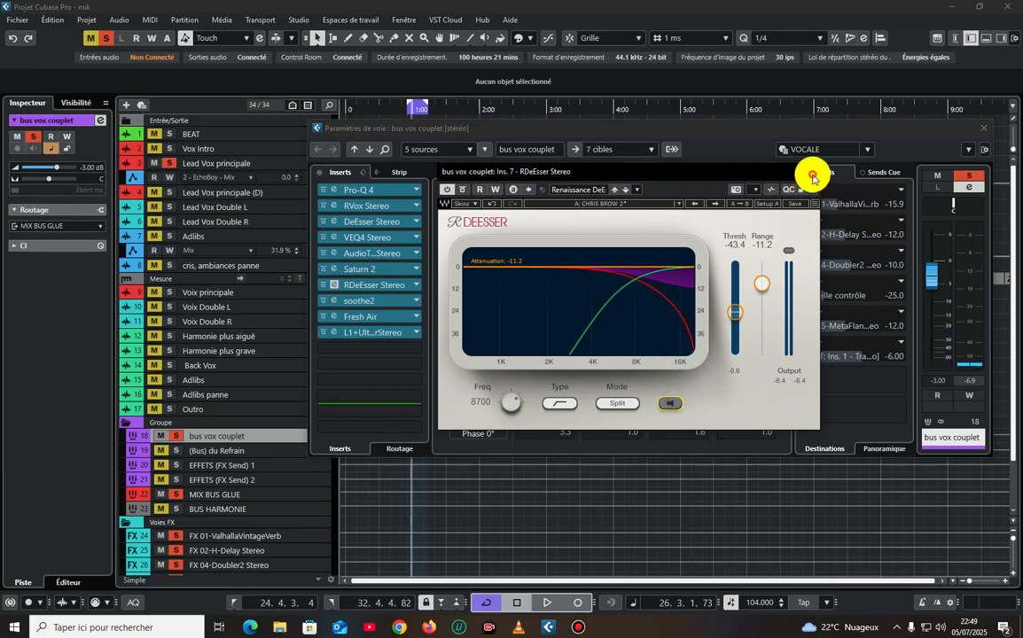
pyautogui.click(814, 172)
# Reopen the DeEsser Stereo insert, play the vocal with audio monitoring and set its threshold to -49.6
pyautogui.click(334, 222)
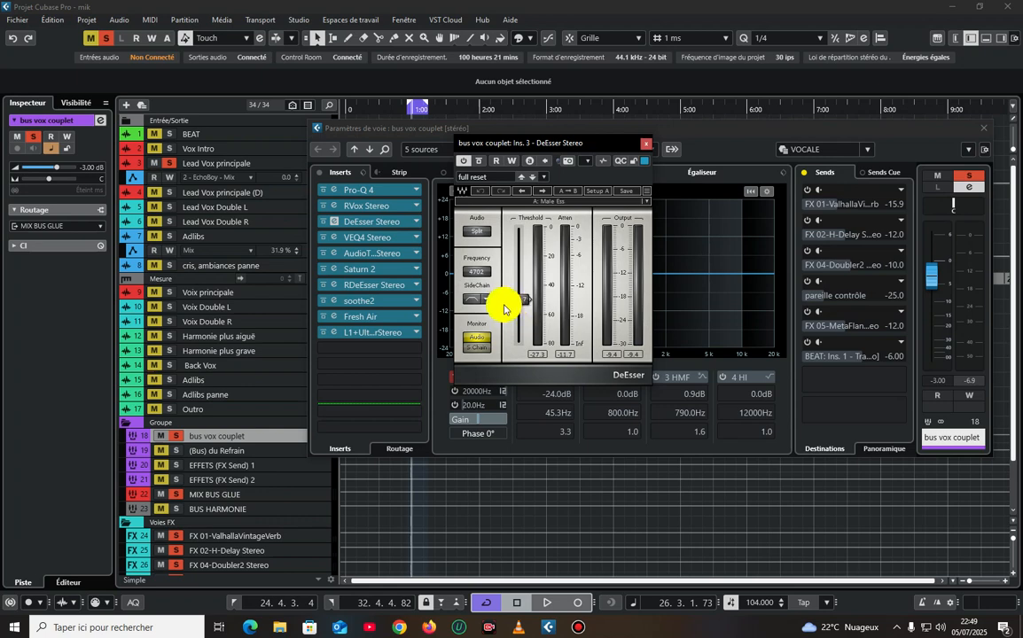
pyautogui.press('space')
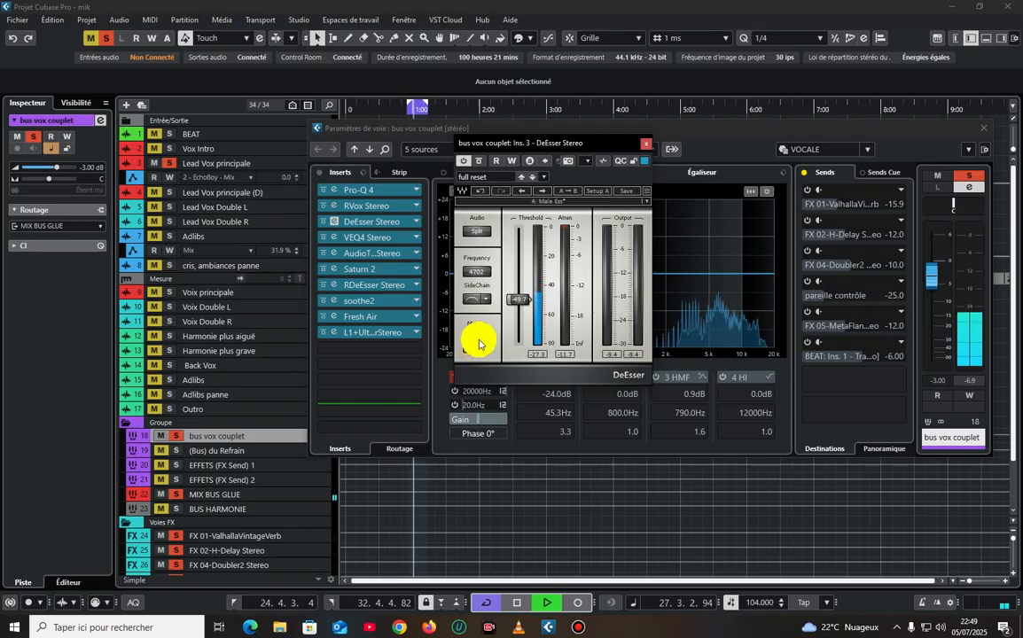
pyautogui.click(478, 341)
pyautogui.moveTo(519, 301); pyautogui.dragTo(519, 300)
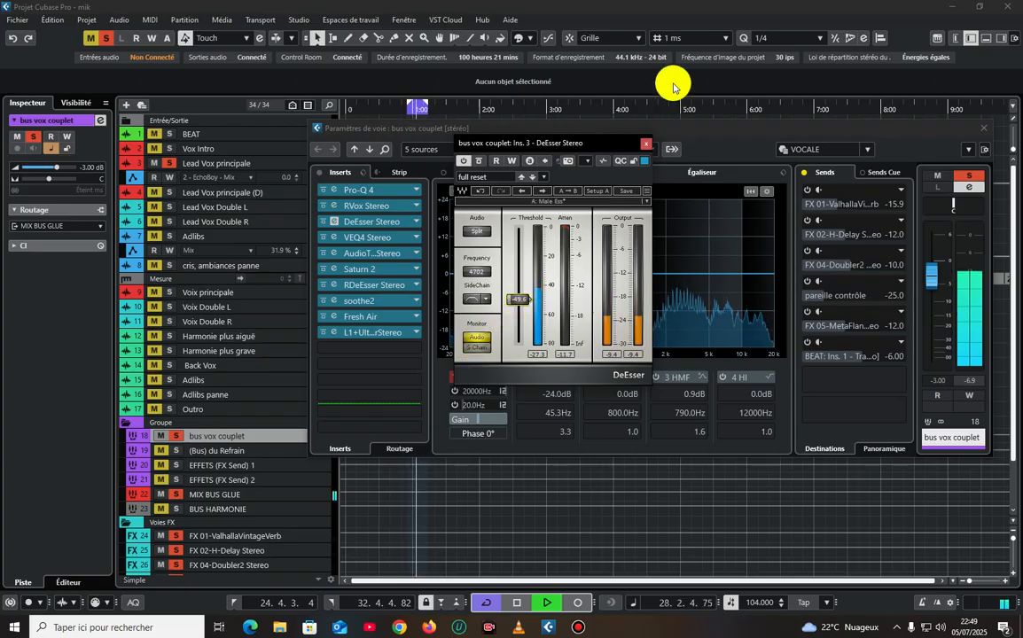
pyautogui.click(646, 144)
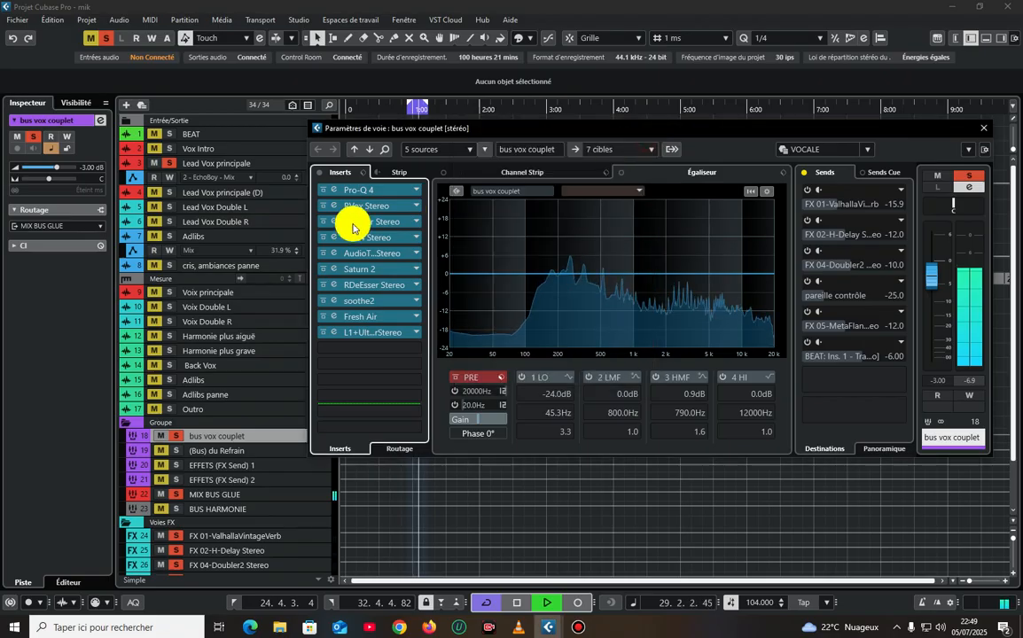
# Open the soothe2 insert and examine the settings of bands 3, 2 and 1
pyautogui.click(332, 300)
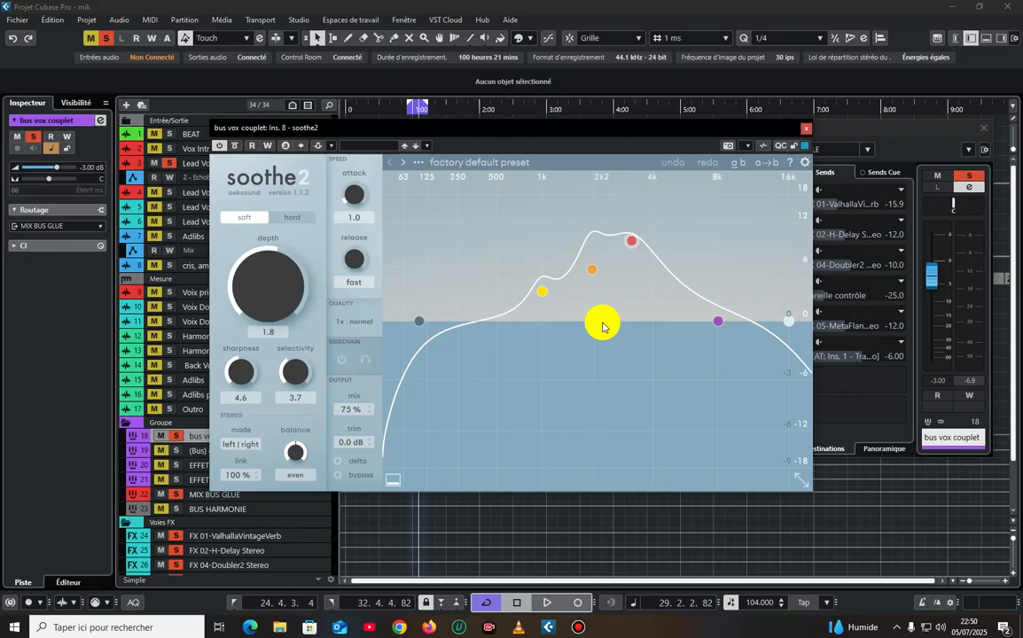
pyautogui.click(632, 246)
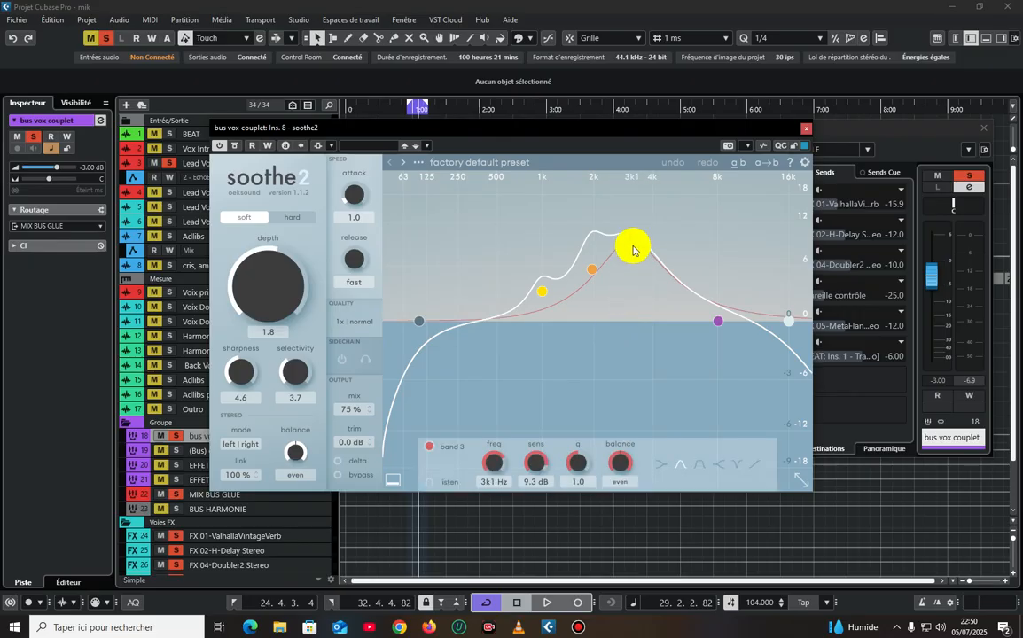
pyautogui.click(591, 269)
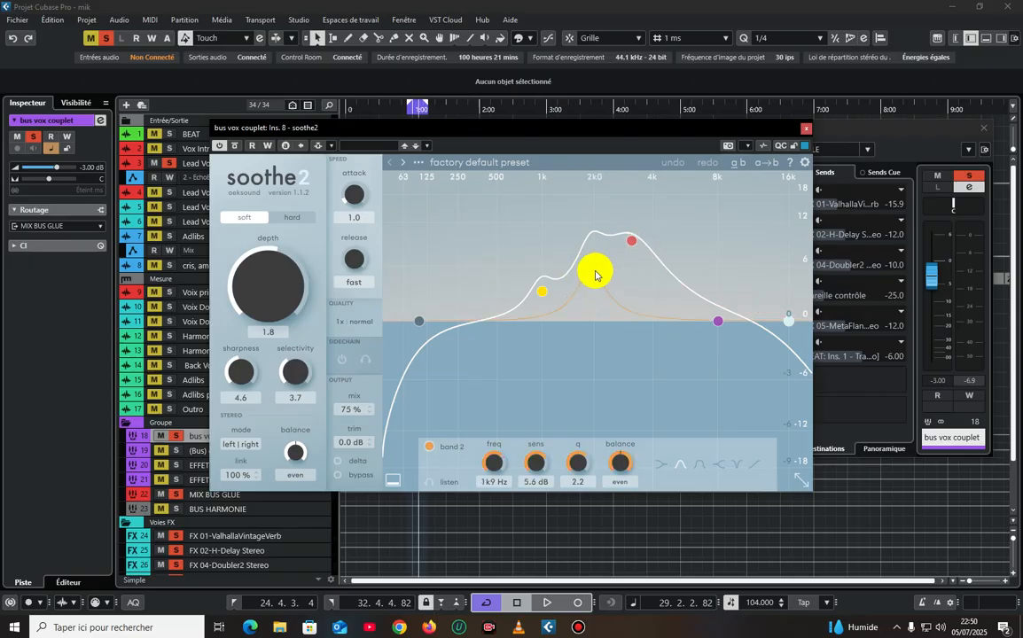
pyautogui.click(539, 293)
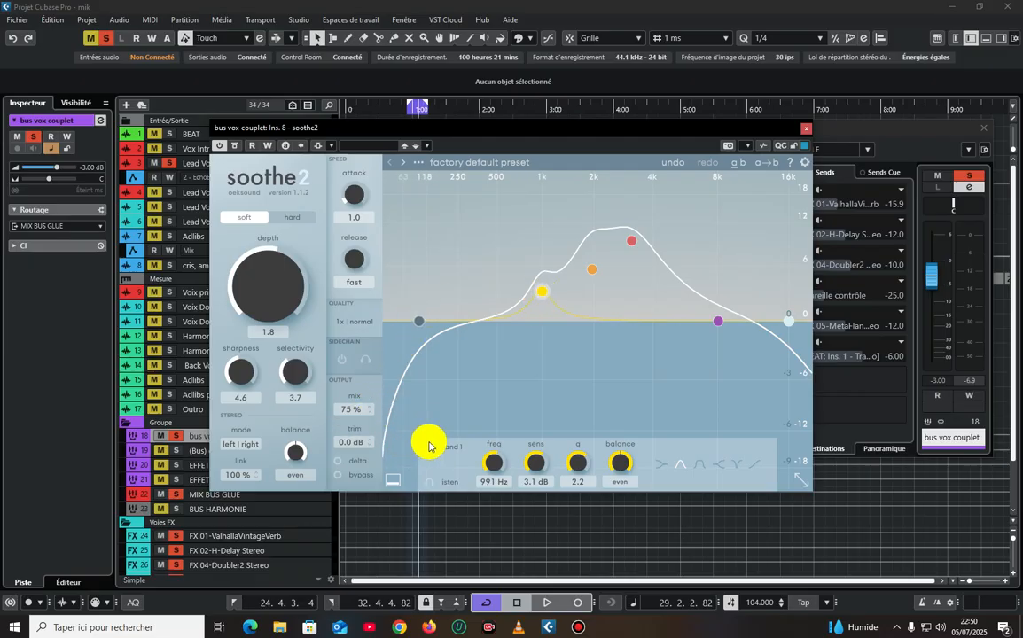
# Play the vocal with soothe2's band 1 in listen mode, set its frequency to 933 Hz and turn listen mode off
pyautogui.press('space')
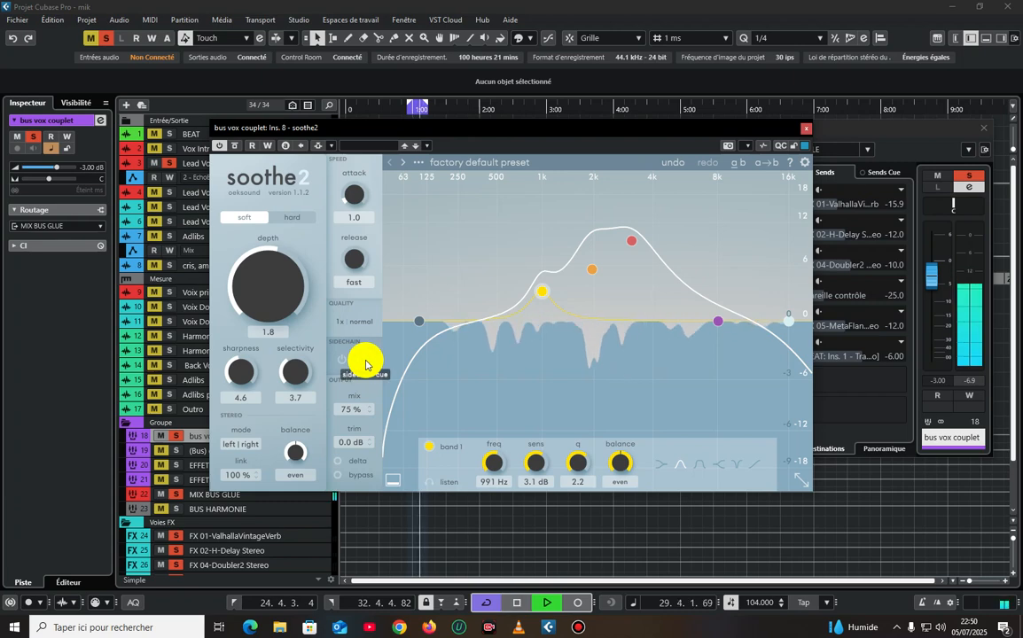
pyautogui.click(429, 480)
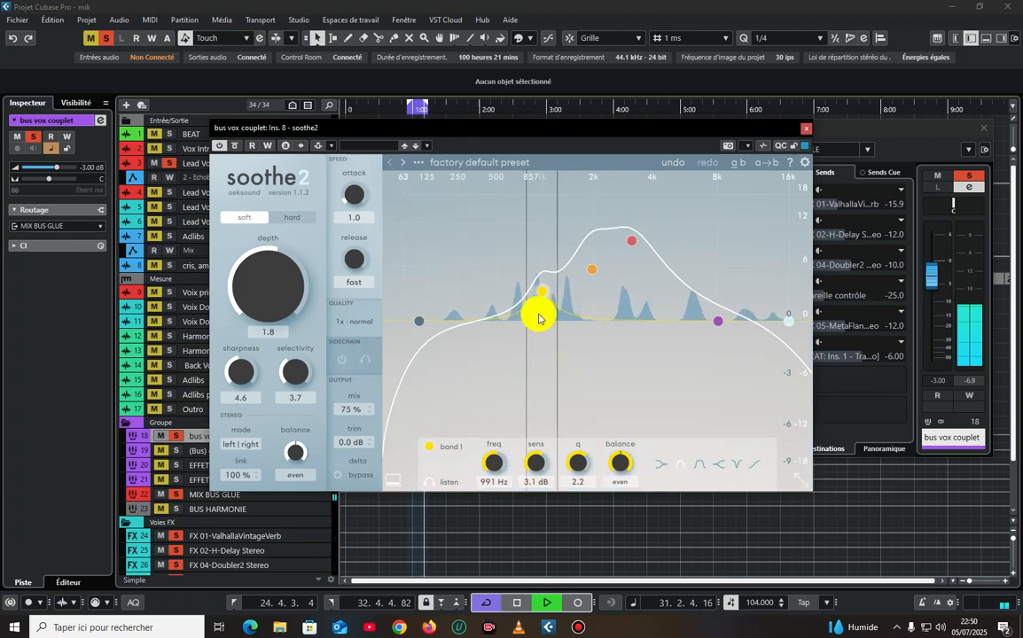
pyautogui.moveTo(541, 291); pyautogui.dragTo(538, 291)
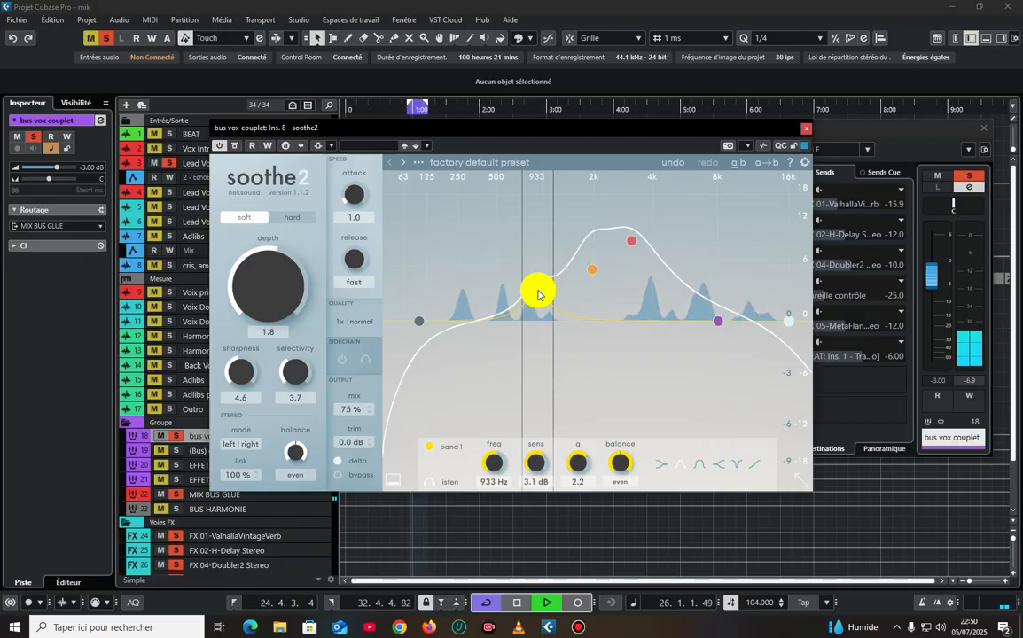
pyautogui.press('space')
pyautogui.click(451, 486)
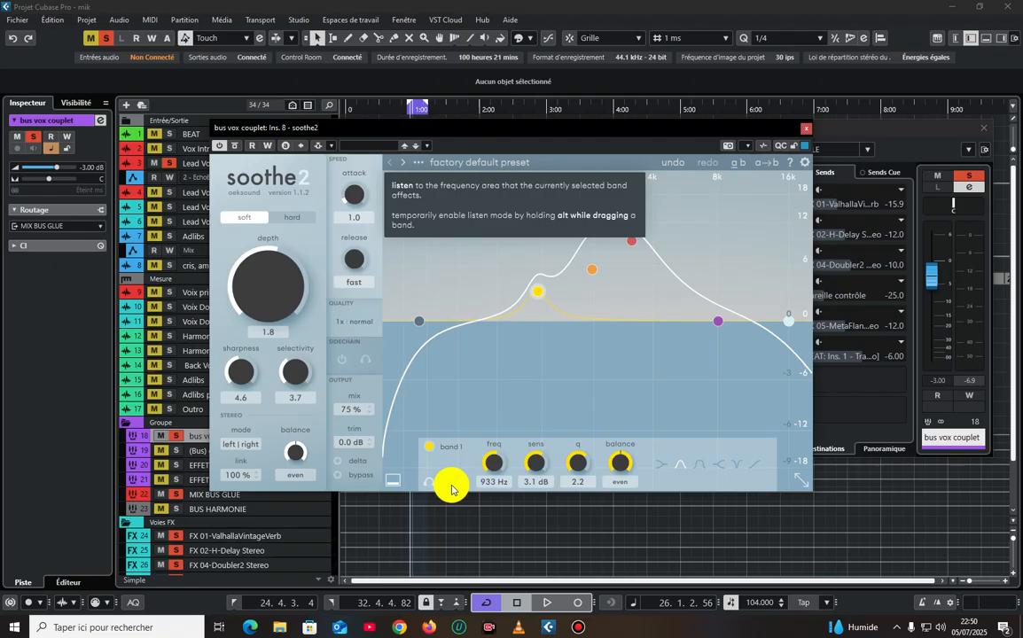
# Select soothe2's low cut band to examine its settings and start playing the looped vocal
pyautogui.click(419, 321)
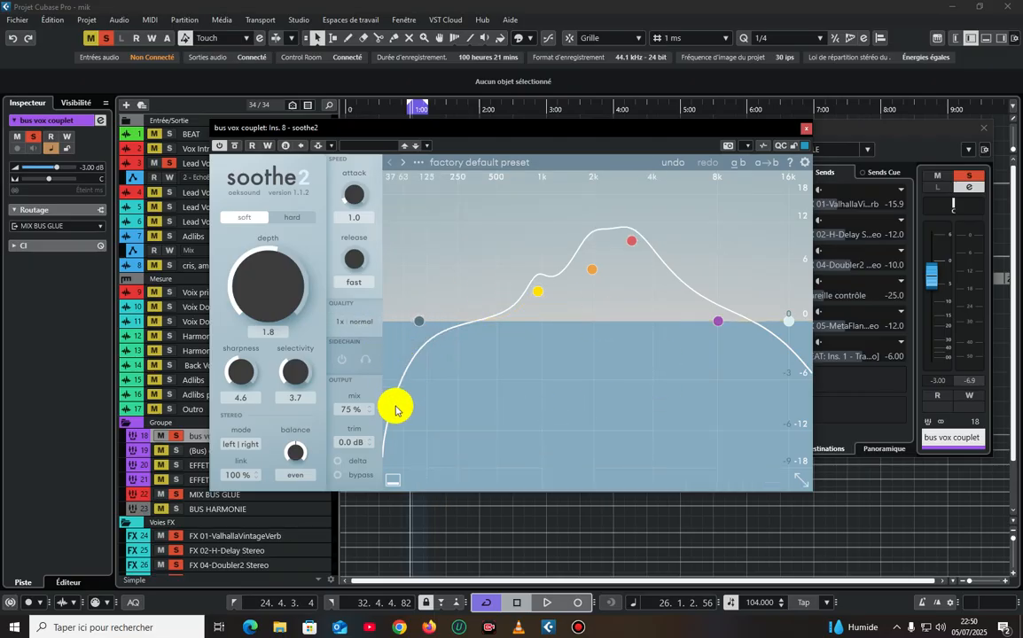
pyautogui.moveTo(477, 468)
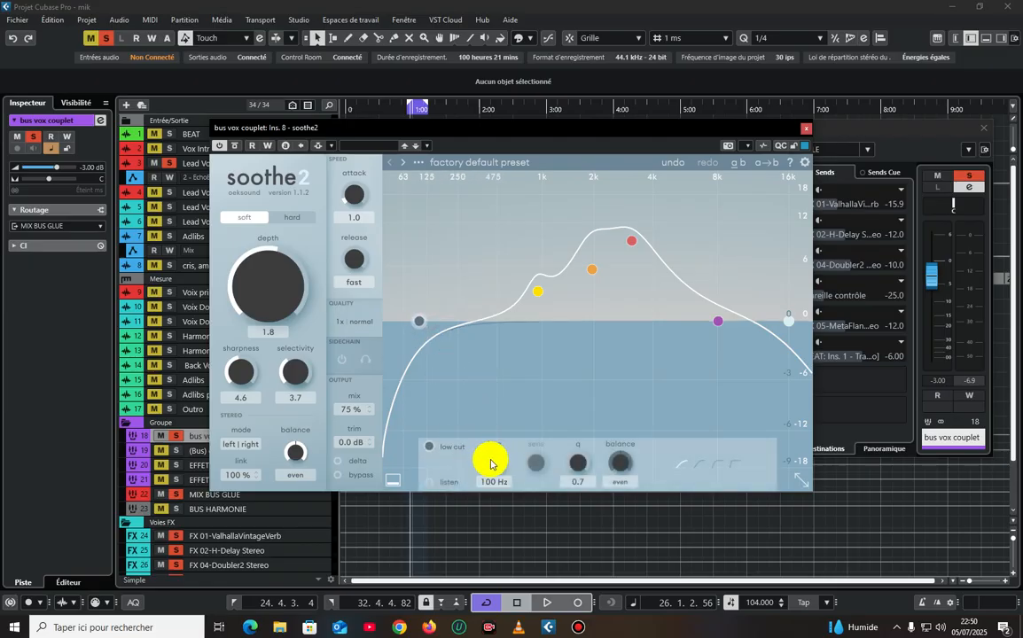
pyautogui.press('space')
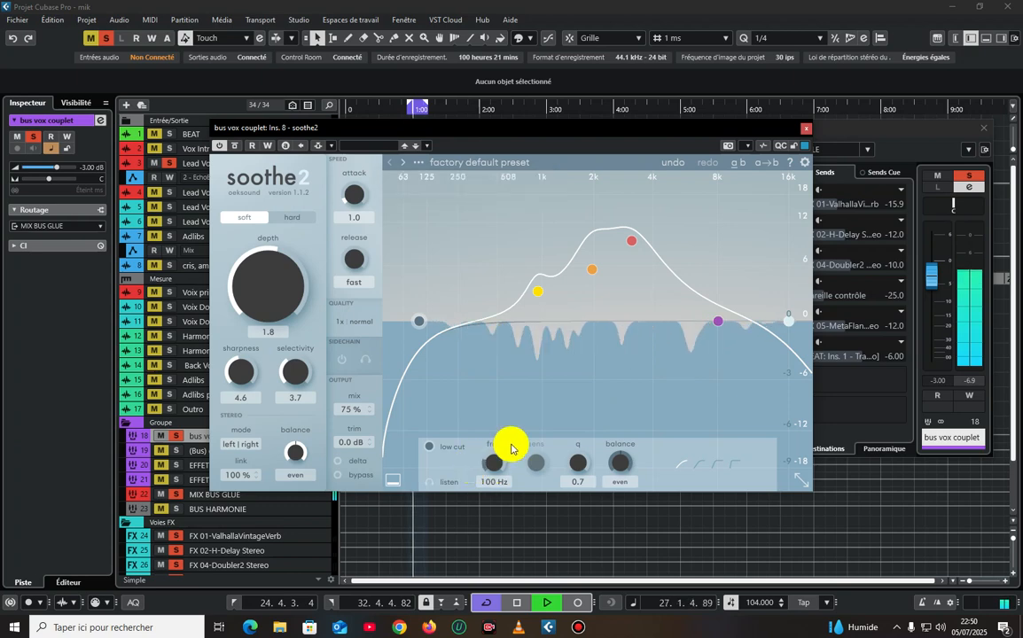
# With soothe2's band 2 in listen mode, set its frequency to 2.1 kHz, stop playback and turn listen mode off
pyautogui.click(592, 270)
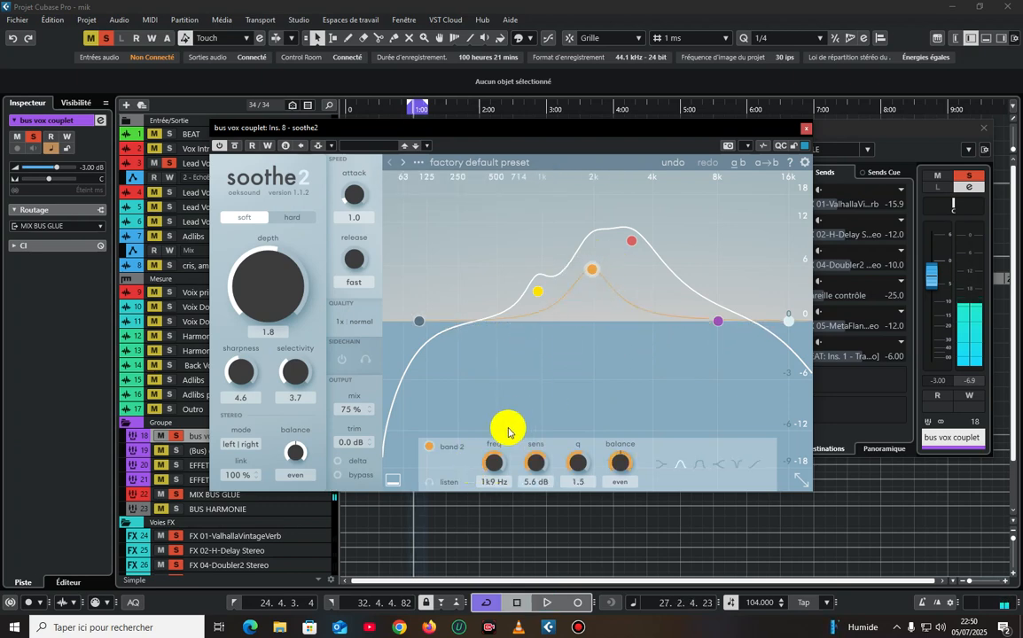
pyautogui.click(433, 479)
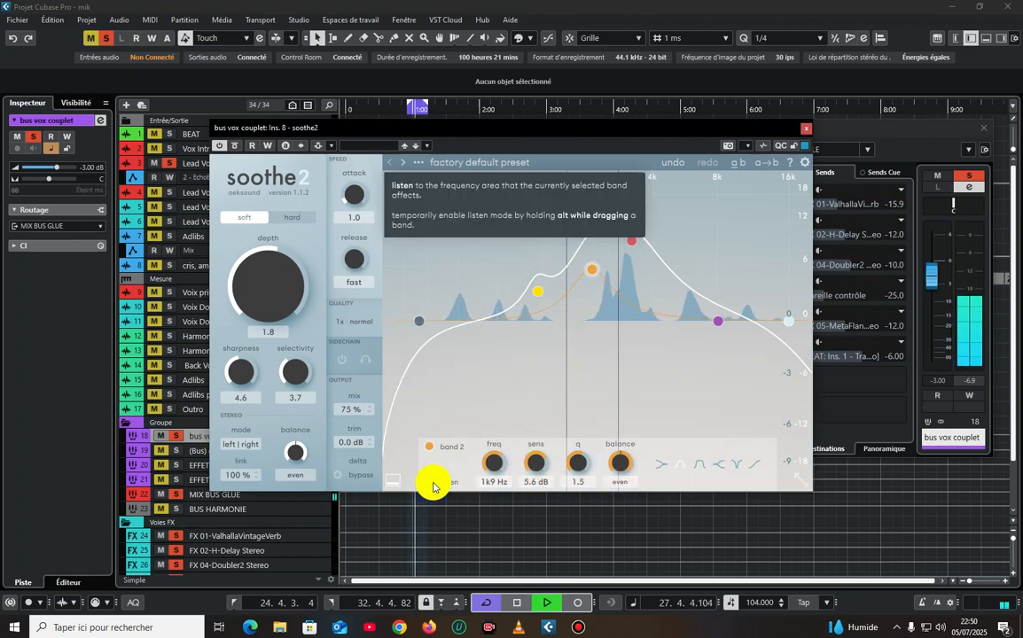
pyautogui.moveTo(593, 270); pyautogui.dragTo(603, 273)
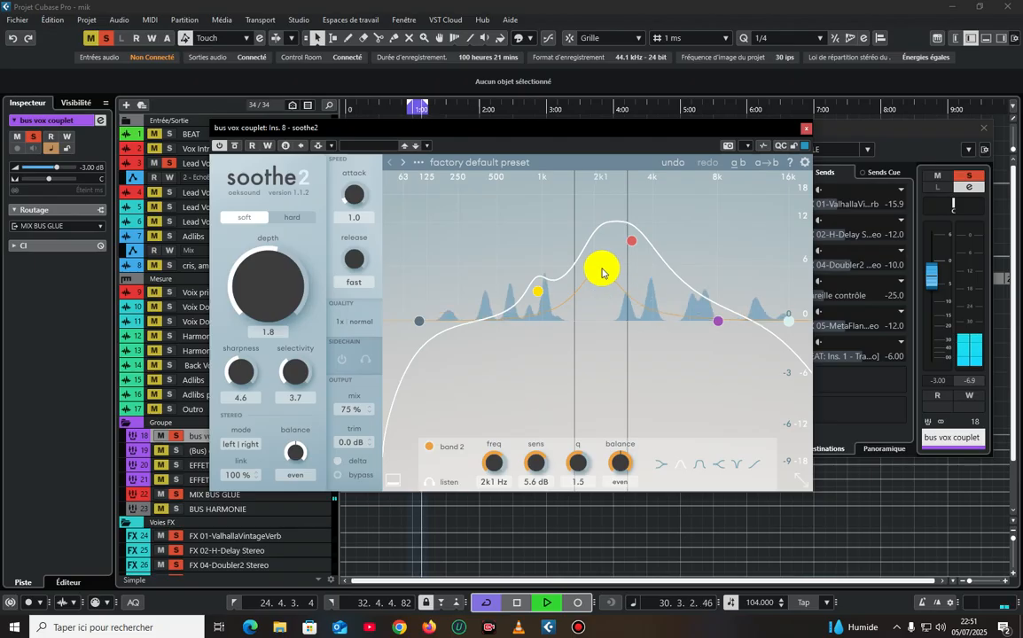
pyautogui.press('space')
pyautogui.click(429, 484)
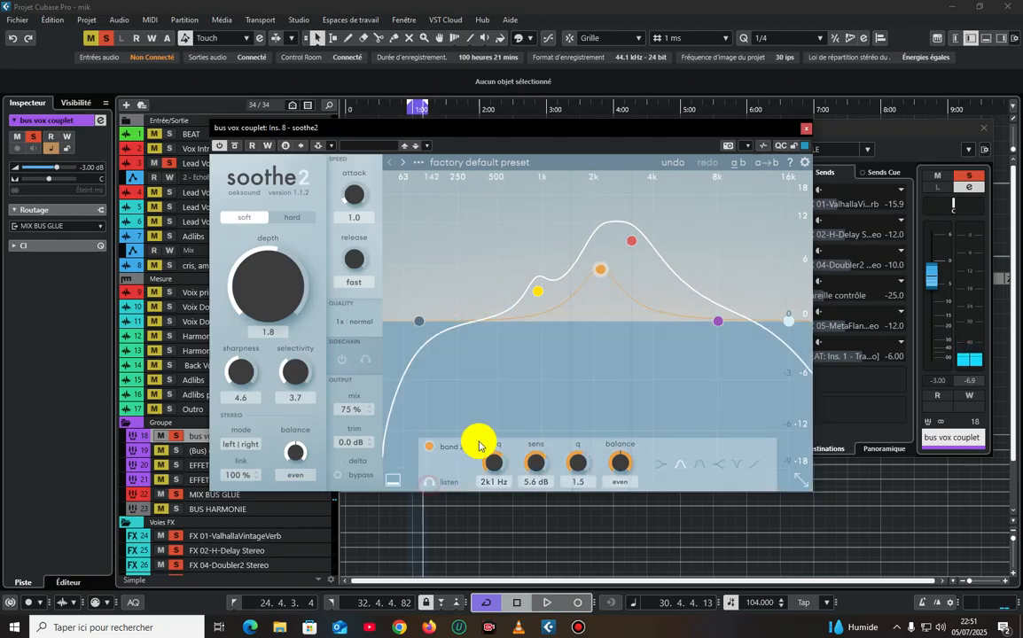
# Play the vocal with soothe2's band 3 in listen mode, set it to 3 kHz and 9.5 dB, and turn listen mode off
pyautogui.click(630, 242)
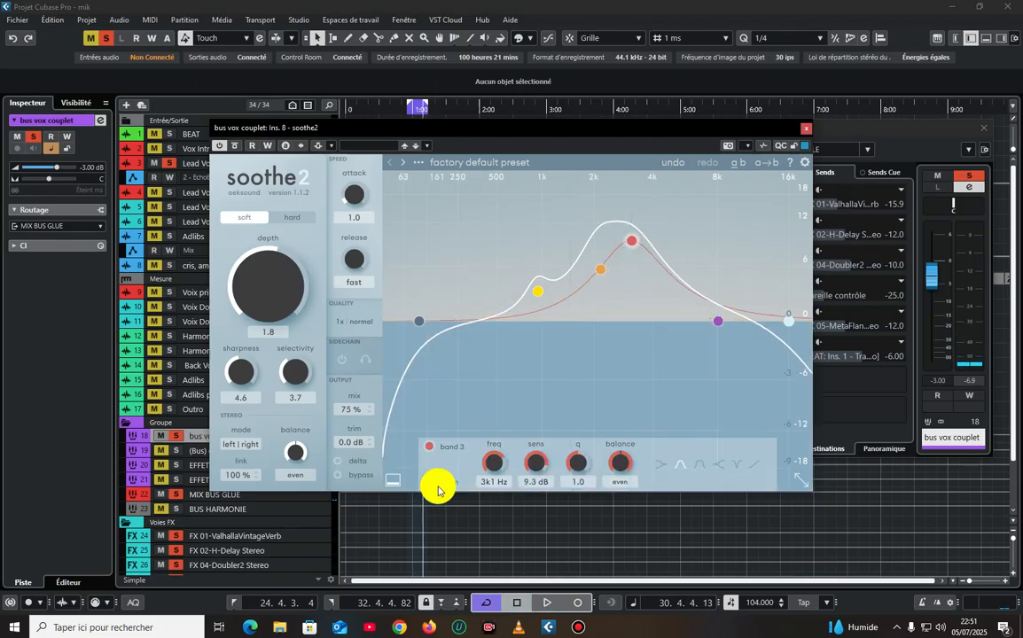
pyautogui.press('space')
pyautogui.click(430, 484)
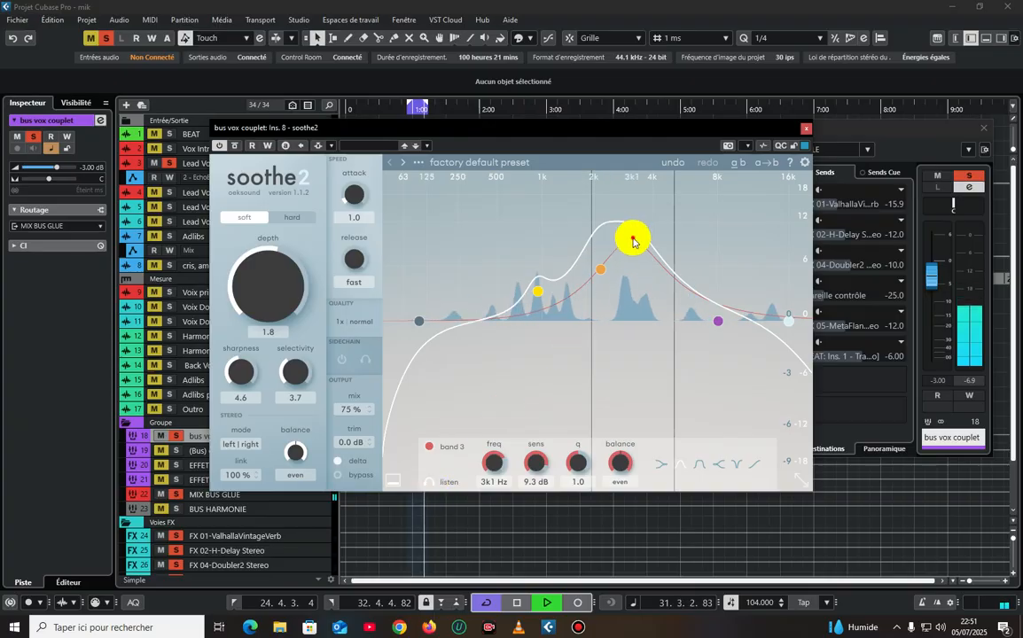
pyautogui.moveTo(633, 241); pyautogui.dragTo(630, 240)
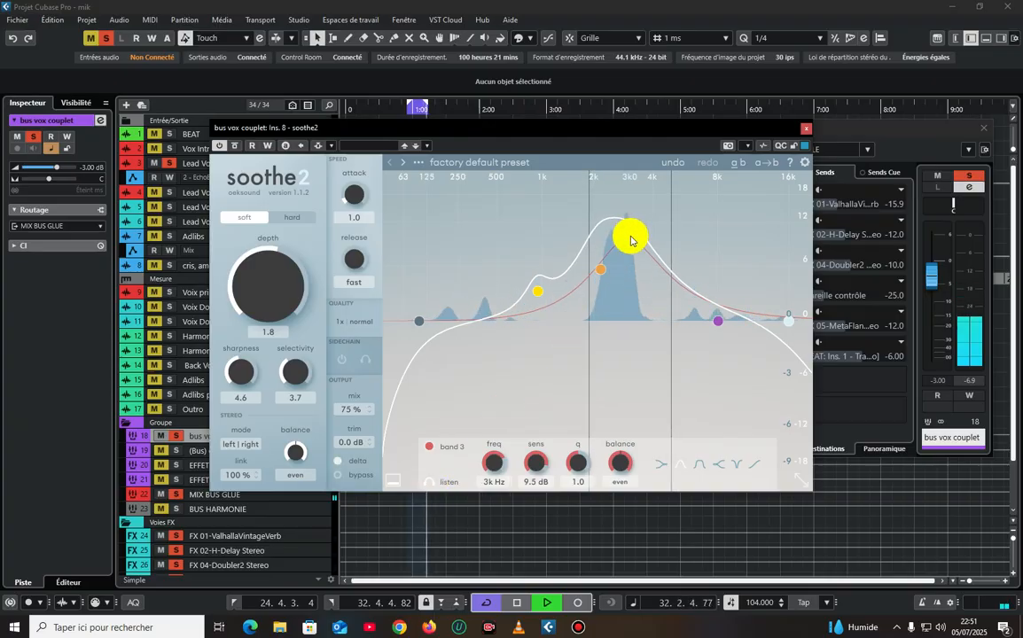
pyautogui.click(435, 484)
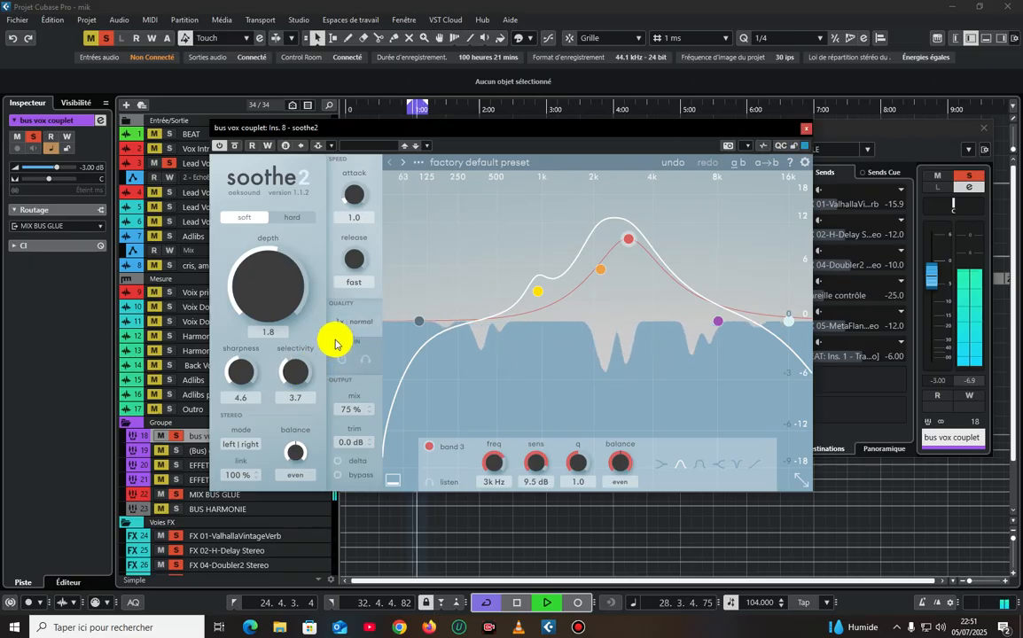
# Set soothe2's mix to 80 % while listening to the vocal, and close the insert
pyautogui.press('space')
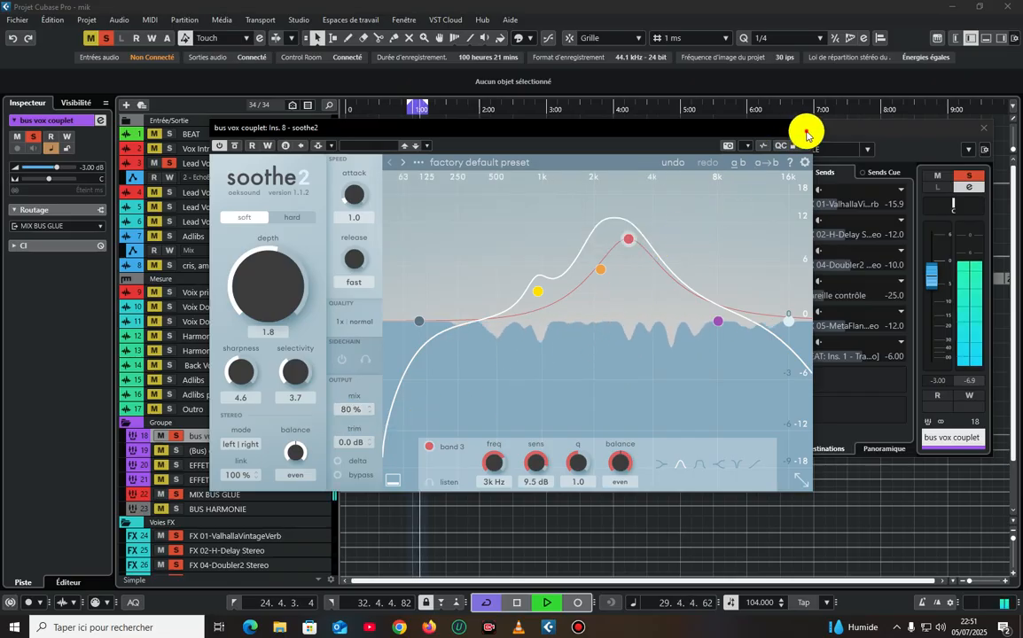
pyautogui.click(805, 133)
# Examine the vocal bus's Fresh Air and L1+ Ultramaximizer inserts, playing the vocal through the limiter, and close them
pyautogui.click(337, 319)
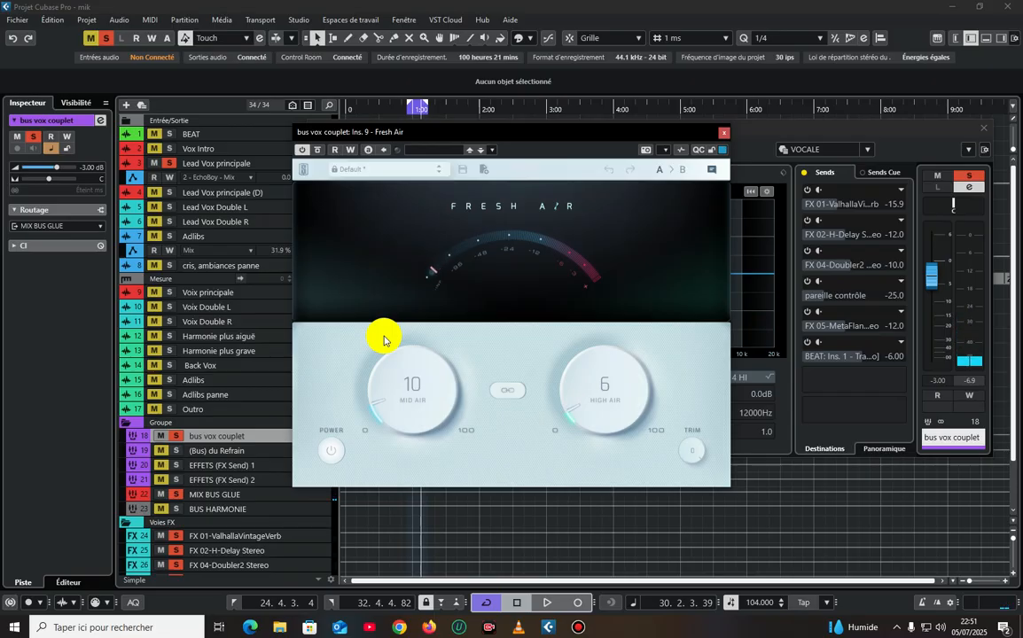
pyautogui.click(723, 139)
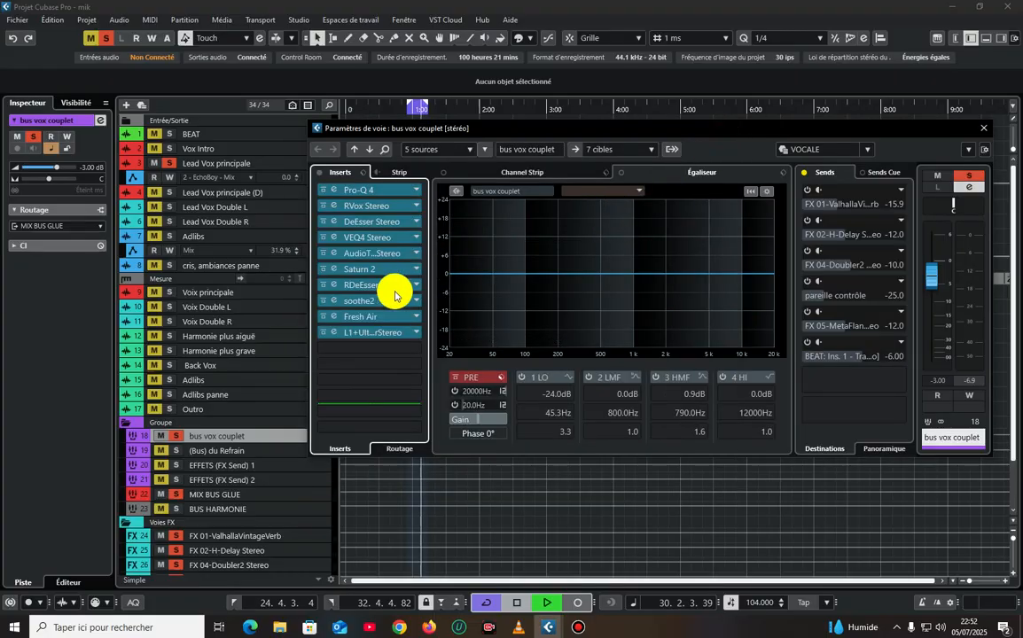
pyautogui.click(338, 331)
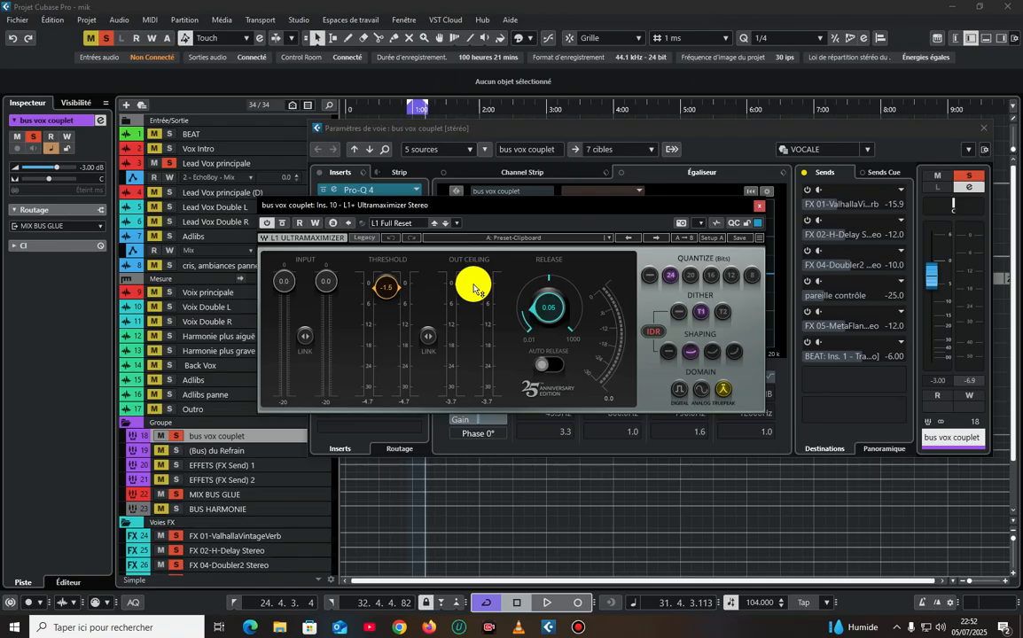
pyautogui.press('space')
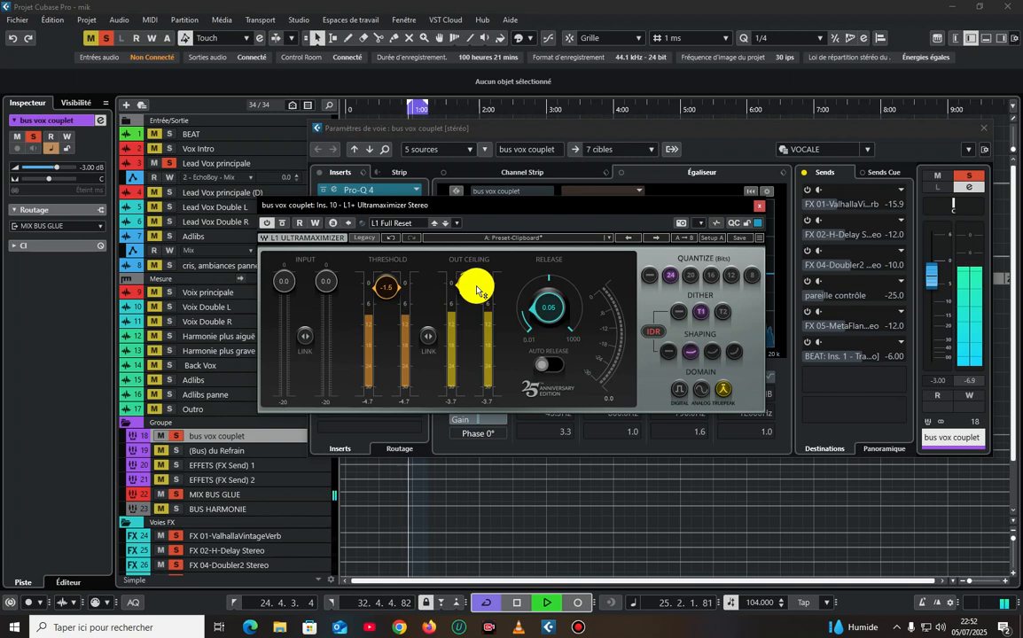
pyautogui.click(759, 205)
# Reactivate all sends of the vocal bus and solo the BEAT track so it plays along with the vocal
pyautogui.click(798, 172)
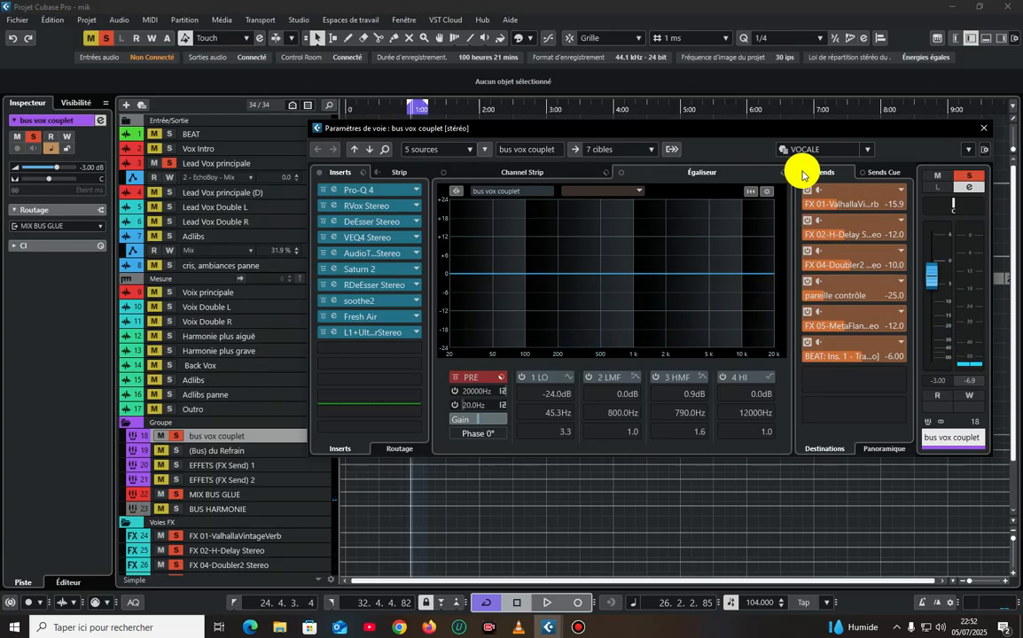
pyautogui.press('space')
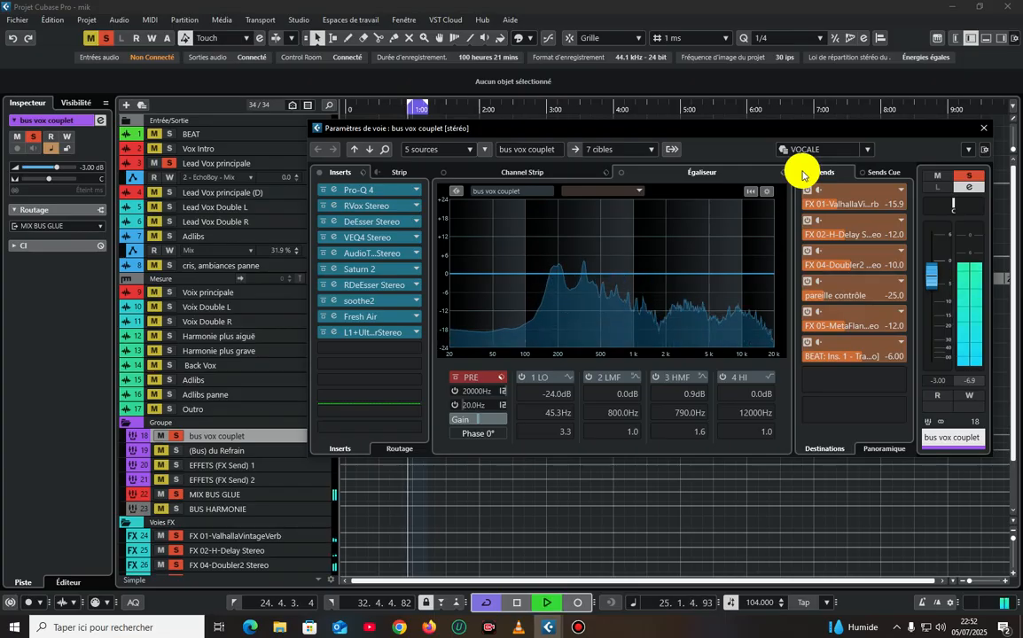
pyautogui.click(169, 135)
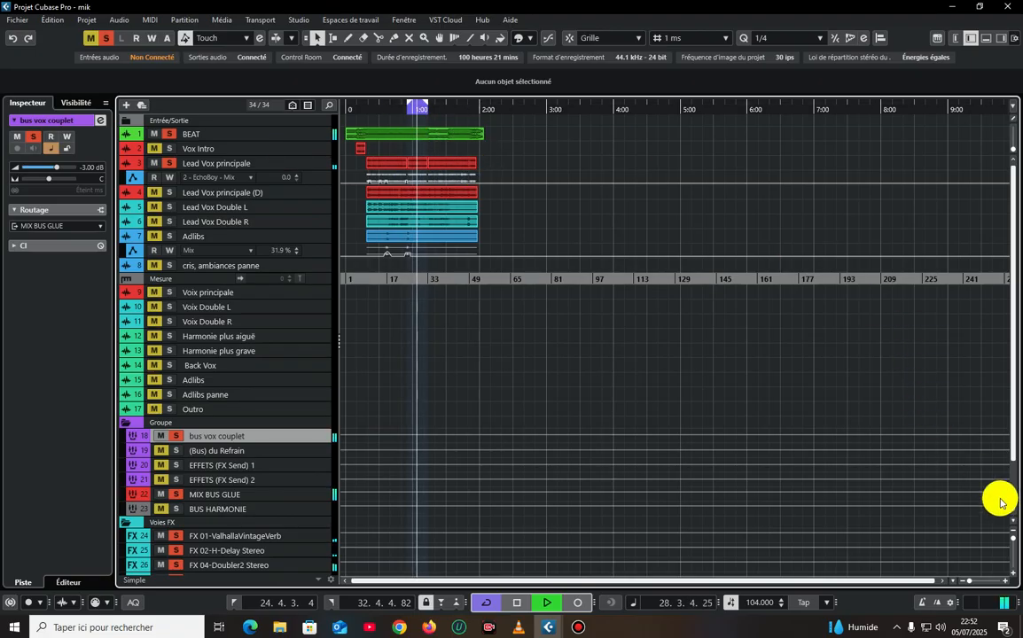
# Enable automation reading for all tracks and play from the start of the Lead Vox principale part
pyautogui.moveTo(1012, 536); pyautogui.dragTo(1010, 543)
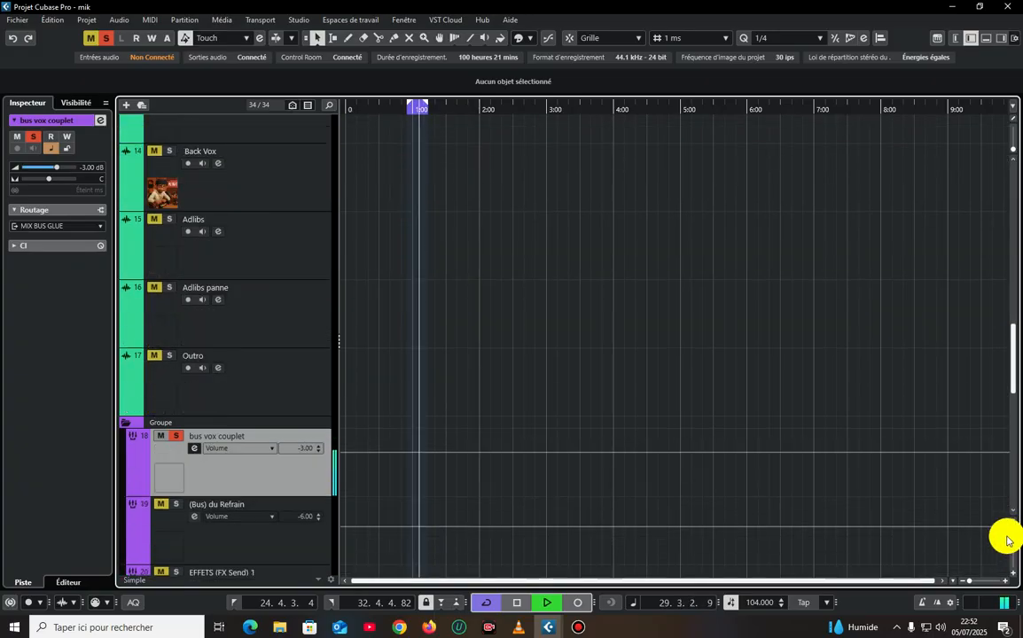
pyautogui.scroll(5, 707, 332)
pyautogui.scroll(5, 707, 335)
pyautogui.scroll(-3, 652, 290)
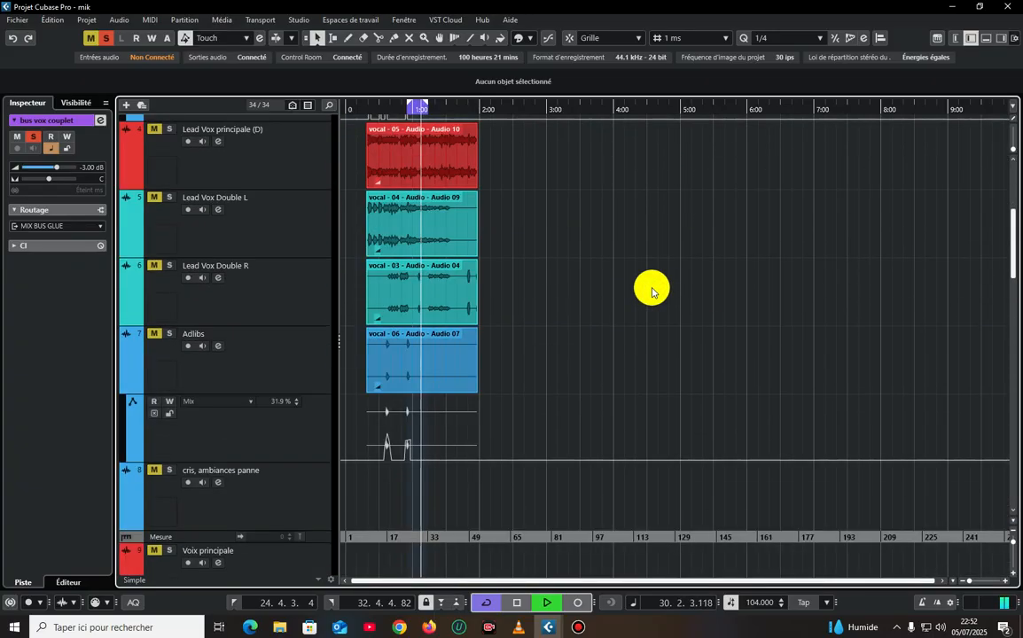
pyautogui.press('h')
pyautogui.press('h')
pyautogui.press('h')
pyautogui.press('h')
pyautogui.press('h')
pyautogui.press('h')
pyautogui.press('h')
pyautogui.press('h')
pyautogui.press('h')
pyautogui.press('h')
pyautogui.press('g')
pyautogui.scroll(1, 658, 266)
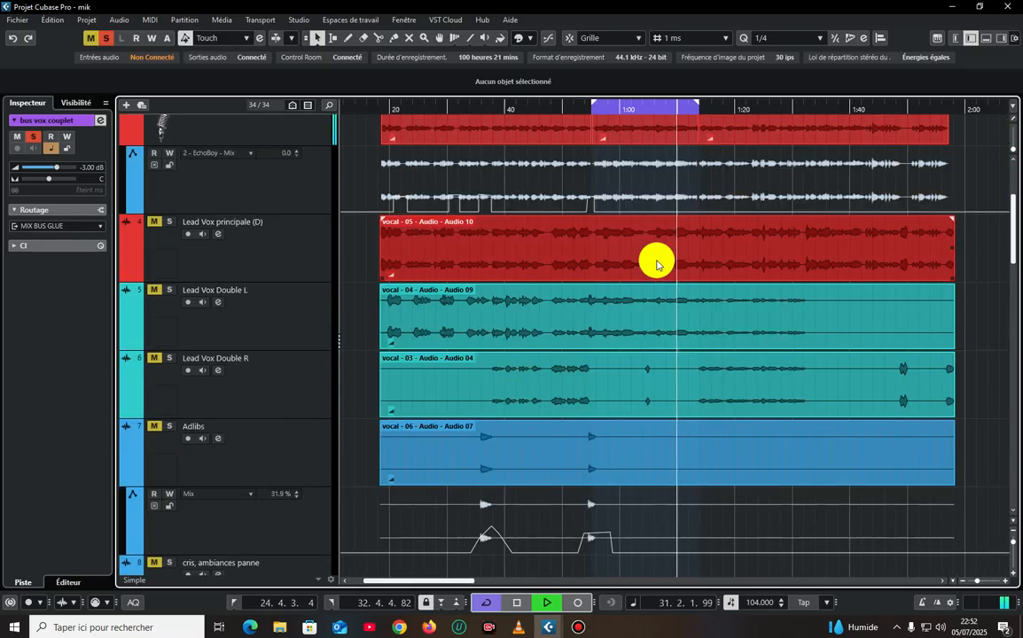
pyautogui.press('g')
pyautogui.press('g')
pyautogui.scroll(1, 658, 265)
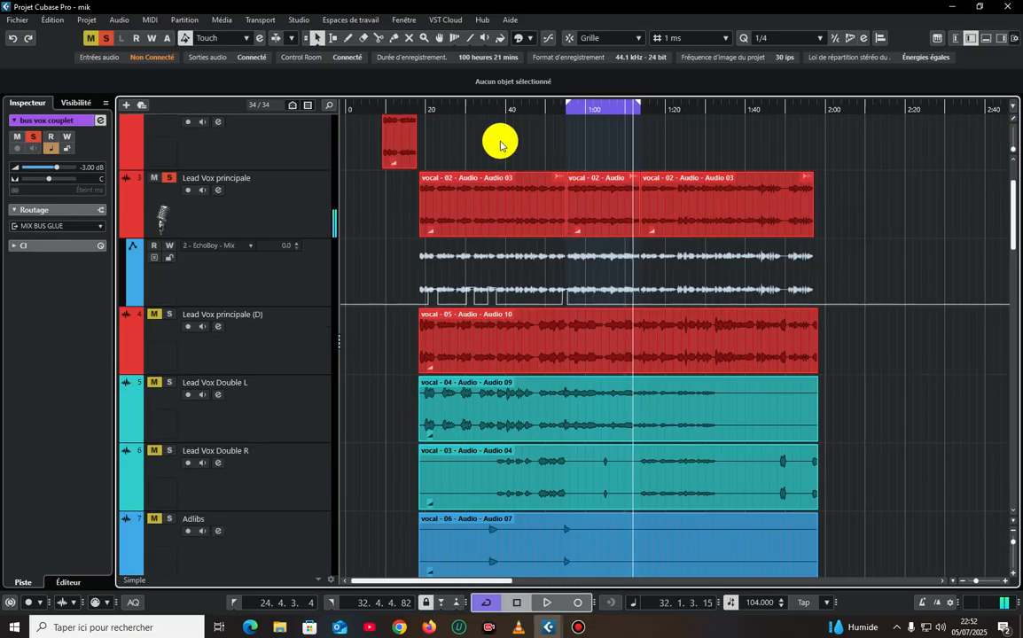
pyautogui.click(437, 111)
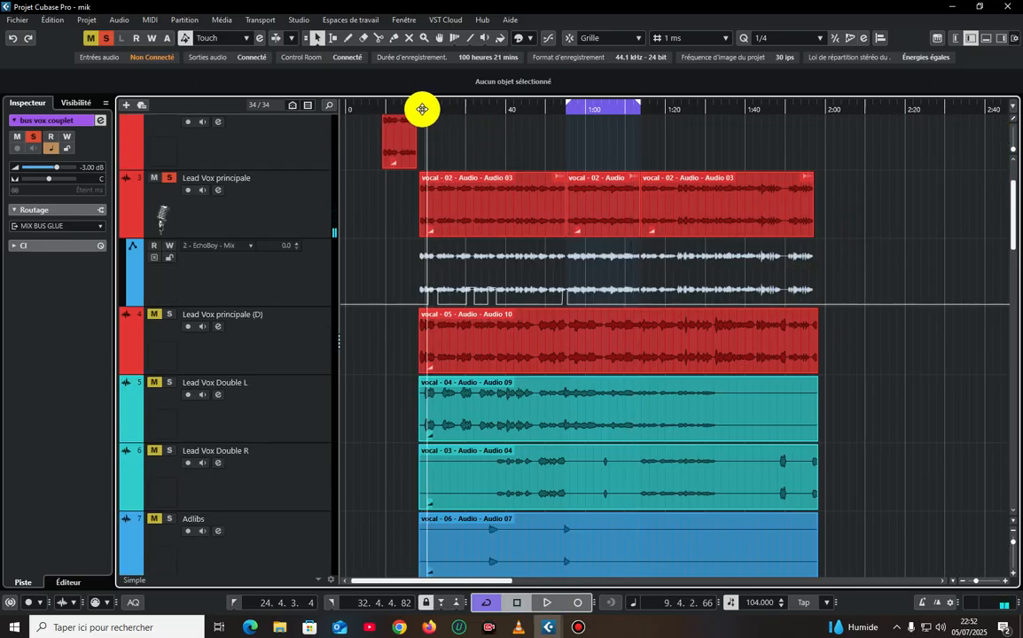
pyautogui.click(136, 37)
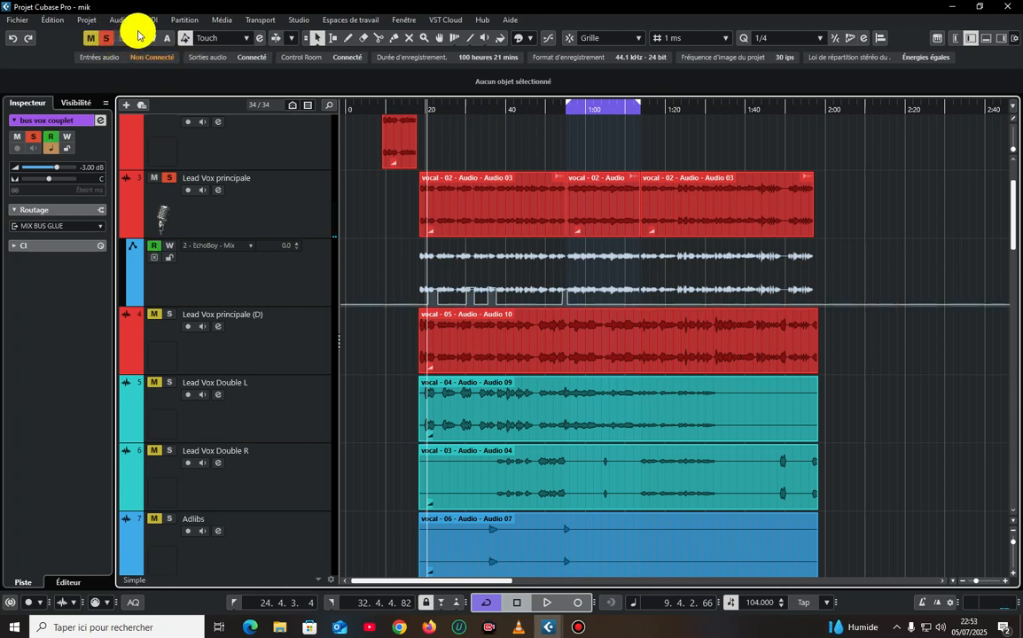
pyautogui.click(415, 107)
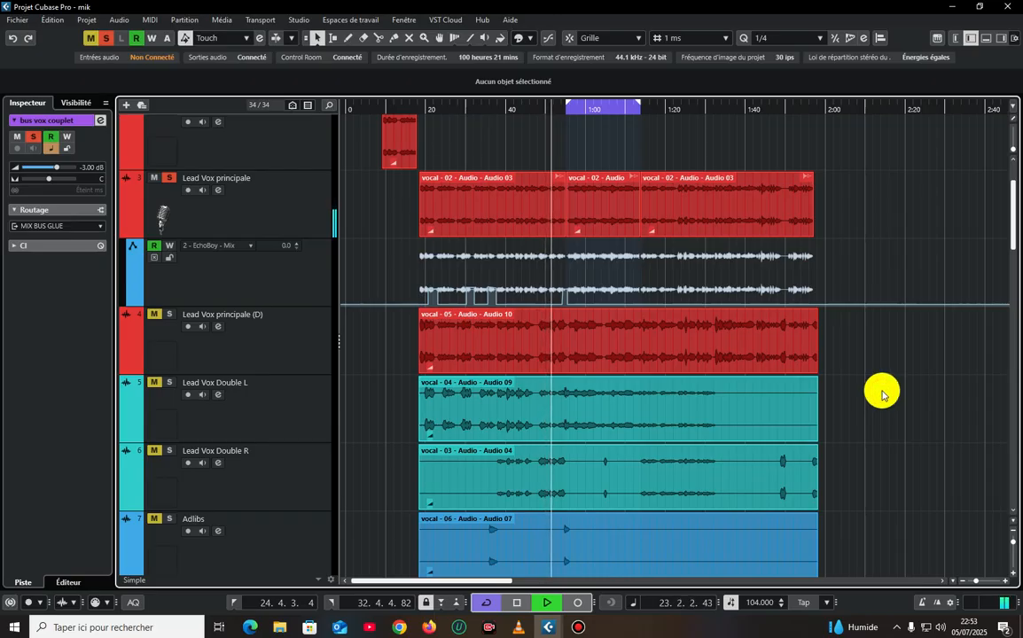
# Bring the whole arrangement back into view and select the Lead Vox principale track
pyautogui.press('g')
pyautogui.press('g')
pyautogui.press('g')
pyautogui.press('g')
pyautogui.press('g')
pyautogui.press('g')
pyautogui.press('g')
pyautogui.hotkey('shift', 'g')
pyautogui.hotkey('shift', 'g')
pyautogui.hotkey('shift', 'g')
pyautogui.hotkey('shift', 'g')
pyautogui.hotkey('shift', 'g')
pyautogui.hotkey('shift', 'g')
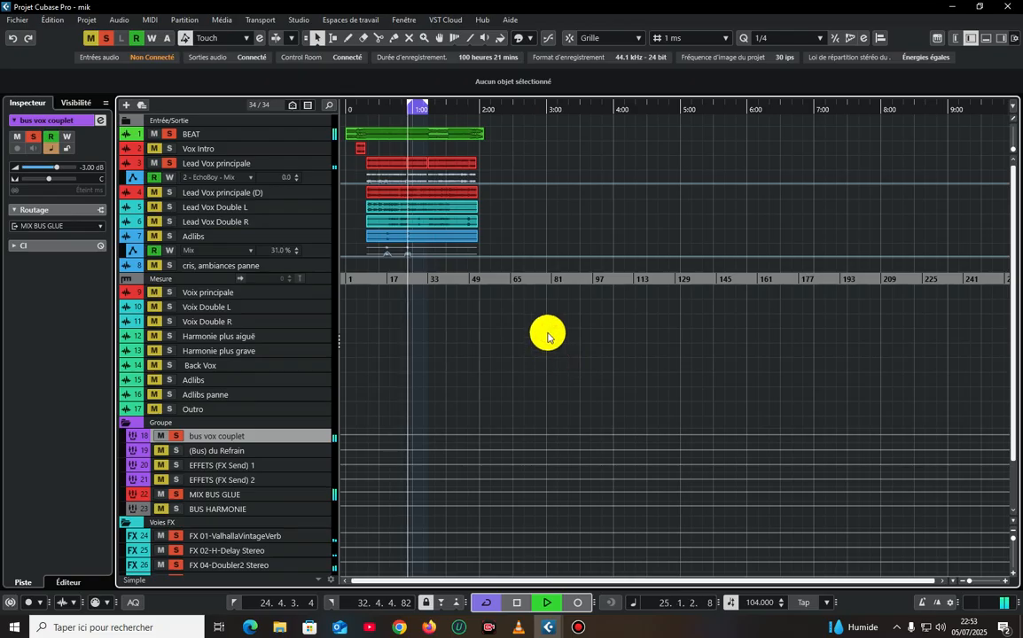
pyautogui.click(315, 152)
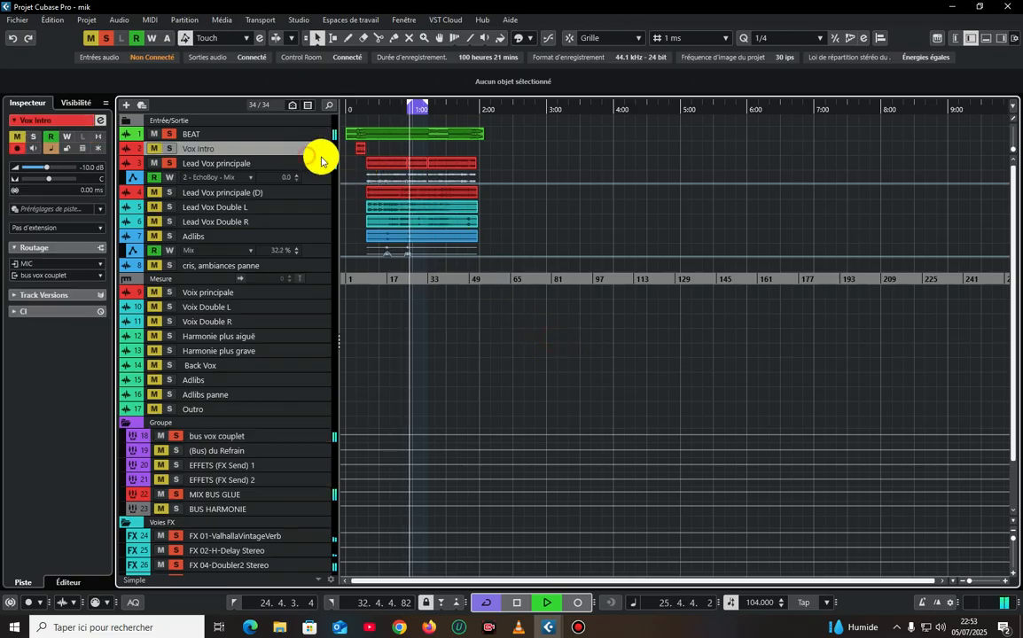
pyautogui.click(323, 162)
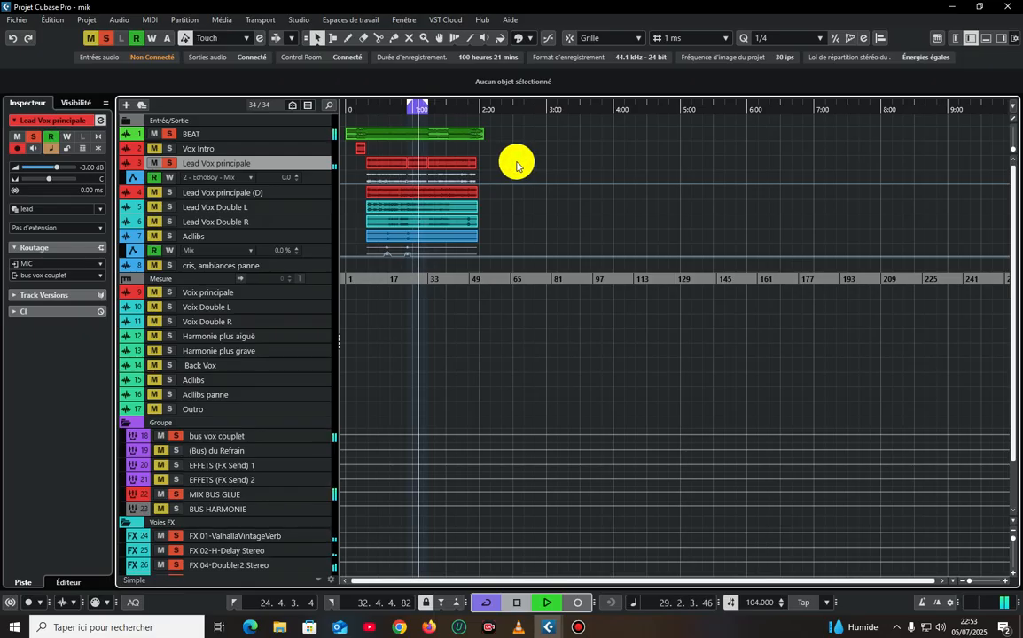
# Play the lead vocal with the beat, restarting playback and moving to an earlier point before the loop
pyautogui.press('space')
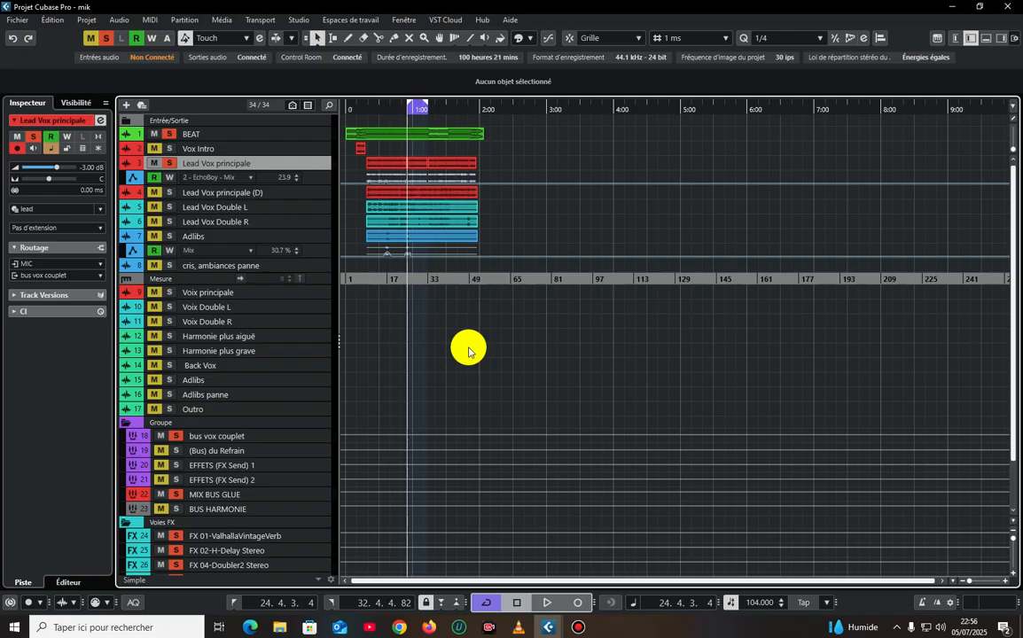
pyautogui.press('space')
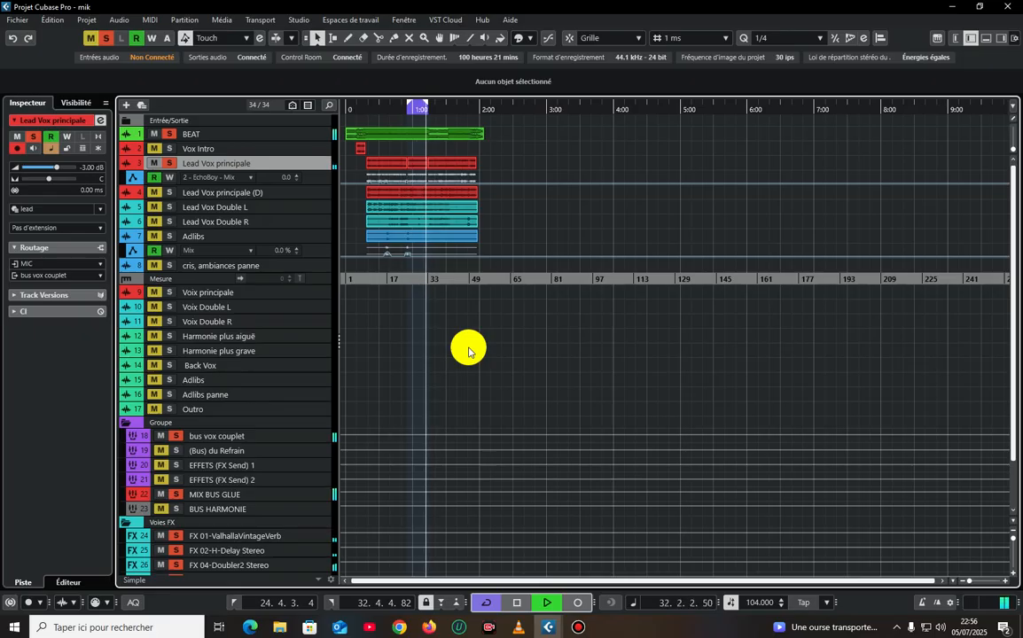
pyautogui.click(362, 113)
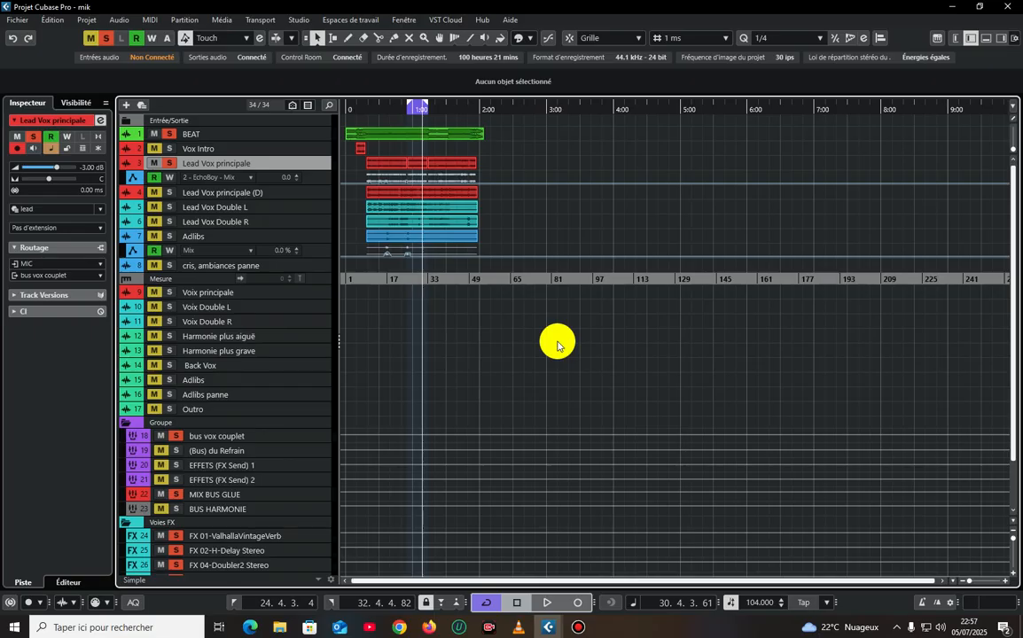
pyautogui.press('space')
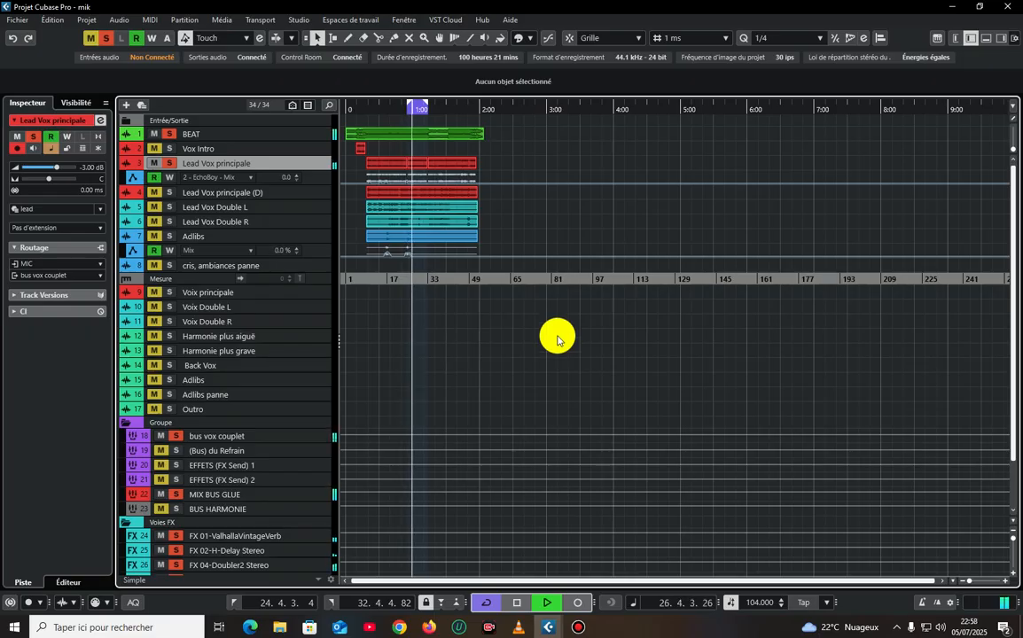
pyautogui.click(393, 109)
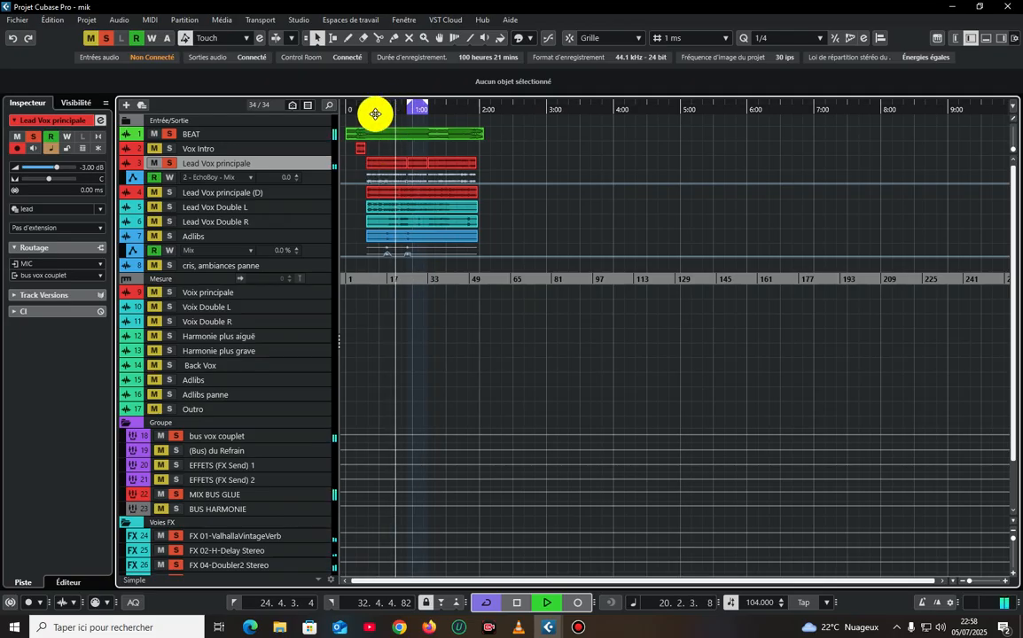
# Open the Lead Vox principale channel settings, examine the bx_crispytuner insert's scale and tuning strength, and close both windows
pyautogui.click(103, 119)
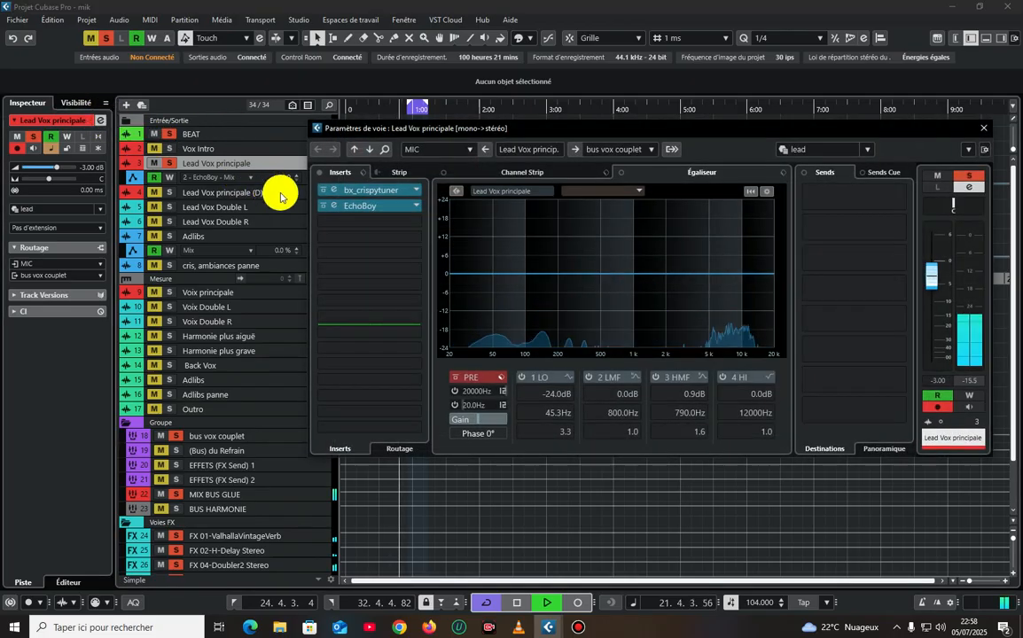
pyautogui.click(345, 190)
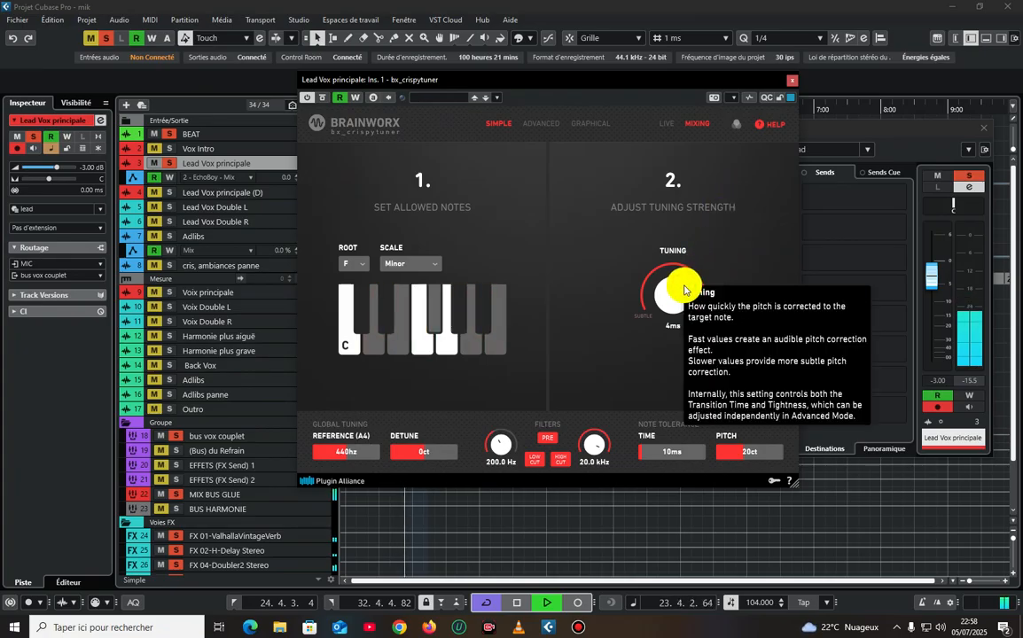
pyautogui.moveTo(685, 290); pyautogui.dragTo(683, 292)
pyautogui.click(791, 80)
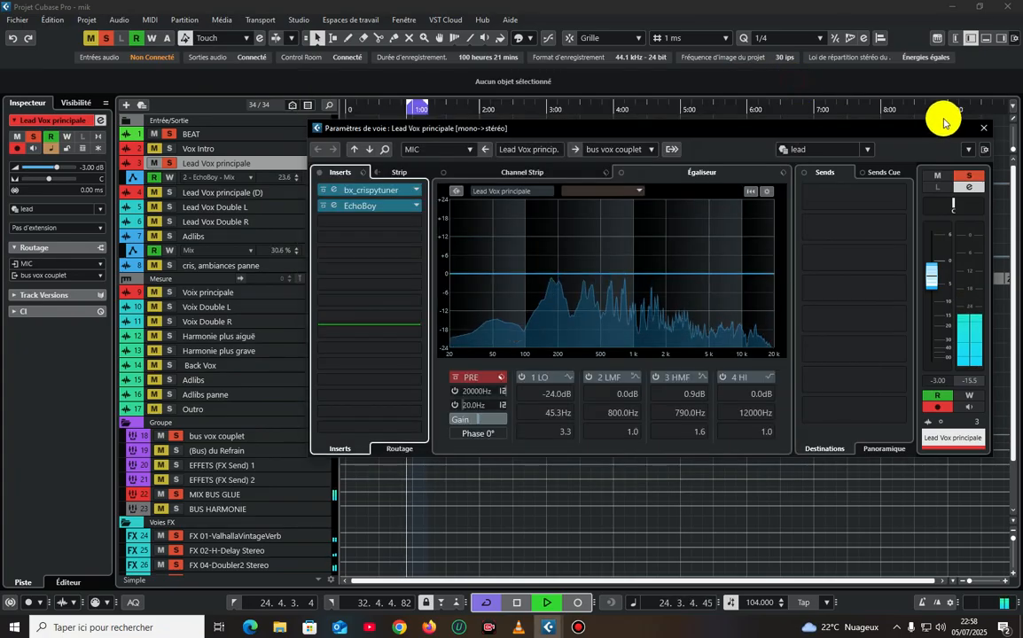
pyautogui.click(980, 131)
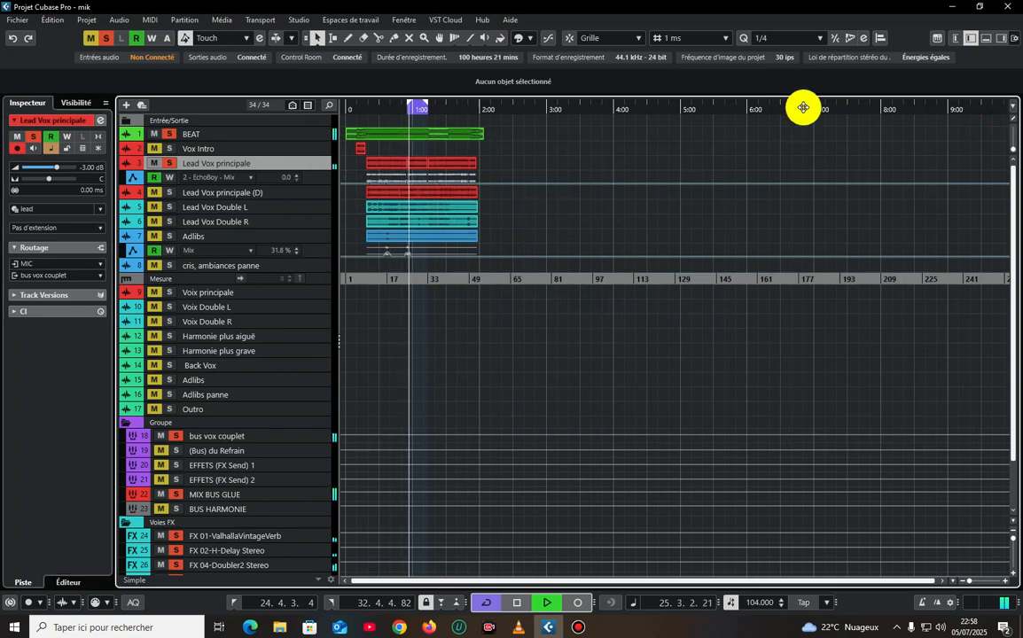
pyautogui.click(585, 628)
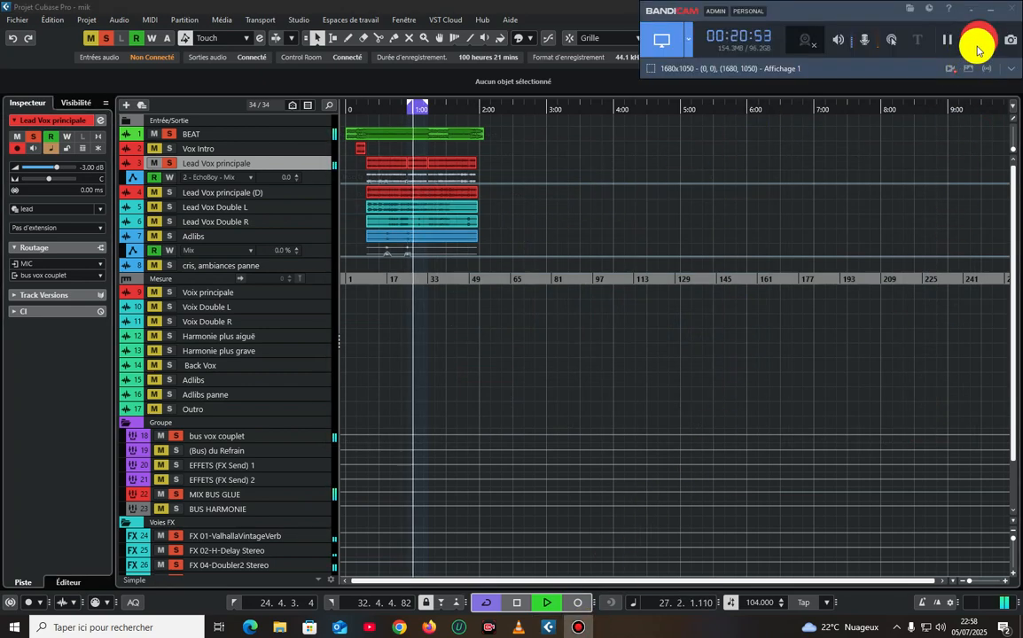